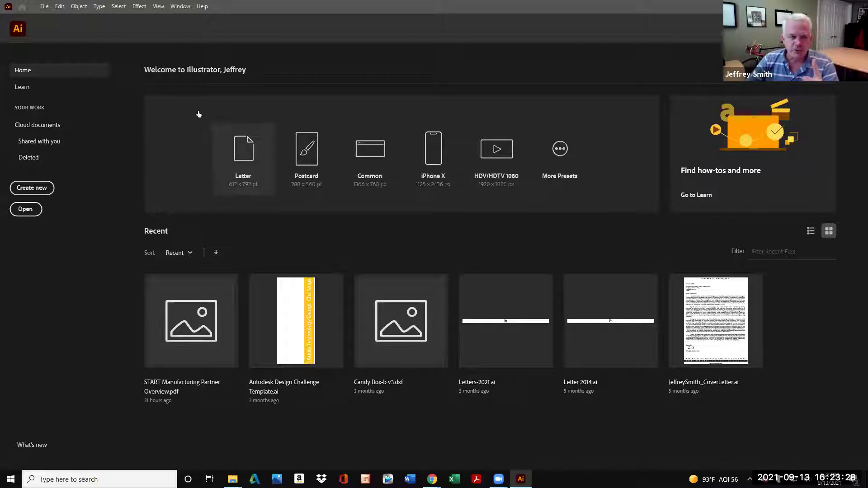
Step: Create a new document from the Letter preset, 612 x 792 pt
{"action": "left_click", "coordinate": [244, 157]}
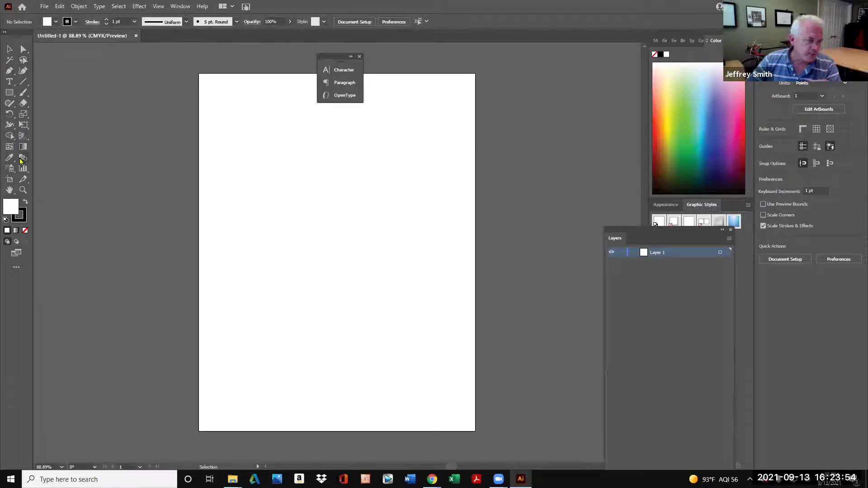
Step: Draw an open wavy path about 433 x 363 pt with the Curvature tool, ending in a sharp corner and a straight segment
{"action": "left_click", "coordinate": [23, 70]}
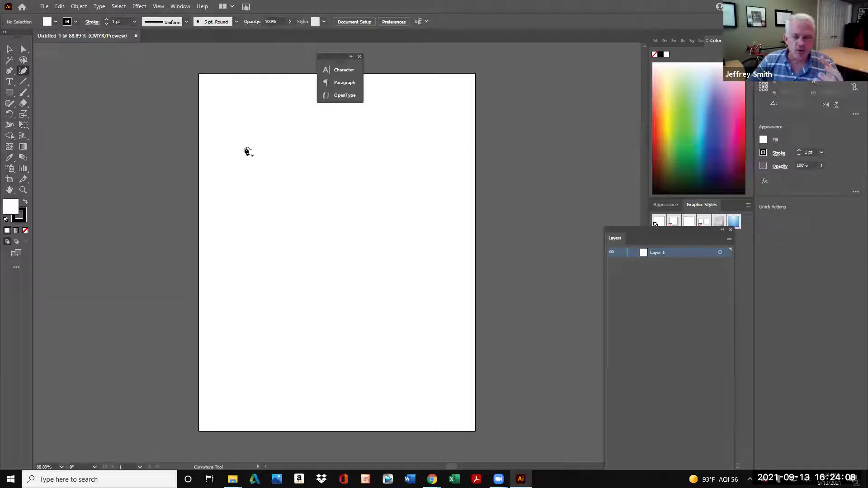
{"action": "left_click", "coordinate": [225, 177]}
{"action": "left_click", "coordinate": [267, 241]}
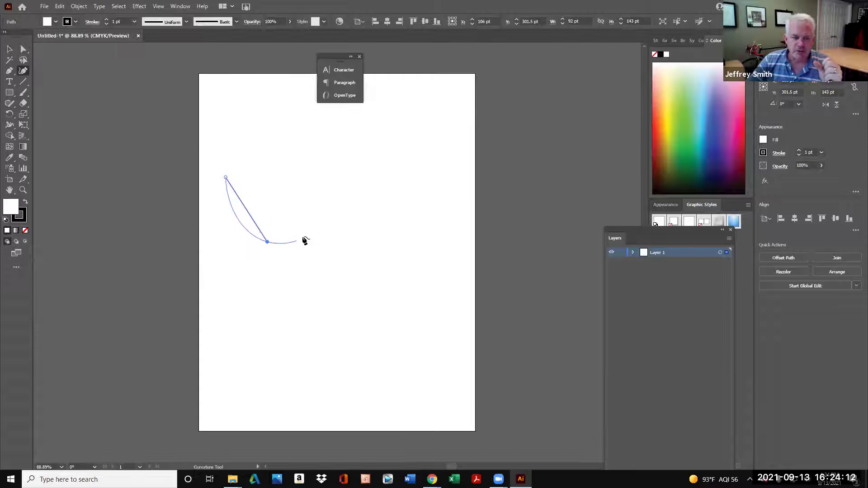
{"action": "left_click", "coordinate": [331, 230]}
{"action": "left_click", "coordinate": [391, 257]}
{"action": "left_click", "coordinate": [421, 311]}
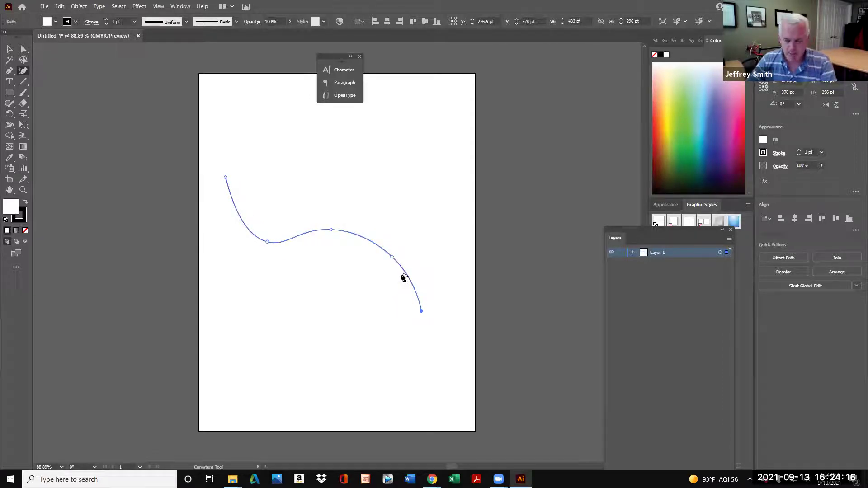
{"action": "right_click", "coordinate": [402, 276]}
{"action": "left_click", "coordinate": [382, 148]}
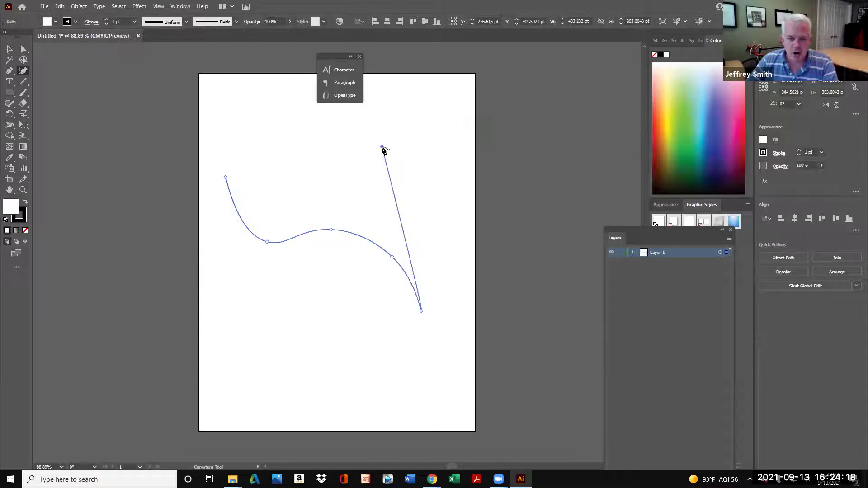
{"action": "key", "text": "Escape"}
Step: Examine the path's sharp corner at high magnification, then the whole path on the page
{"action": "scroll", "coordinate": [384, 241], "scroll_direction": "up", "scroll_amount": 3}
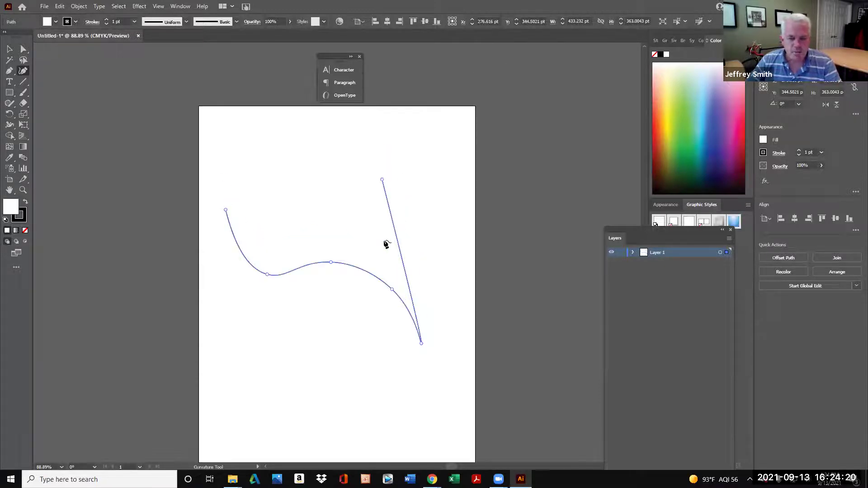
{"action": "scroll", "coordinate": [385, 241], "scroll_direction": "down", "scroll_amount": 4}
{"action": "left_click", "coordinate": [23, 190]}
{"action": "left_click_drag", "start_coordinate": [412, 281], "coordinate": [527, 142]}
{"action": "left_click_drag", "start_coordinate": [465, 377], "coordinate": [557, 297]}
{"action": "left_click_drag", "start_coordinate": [504, 454], "coordinate": [575, 358]}
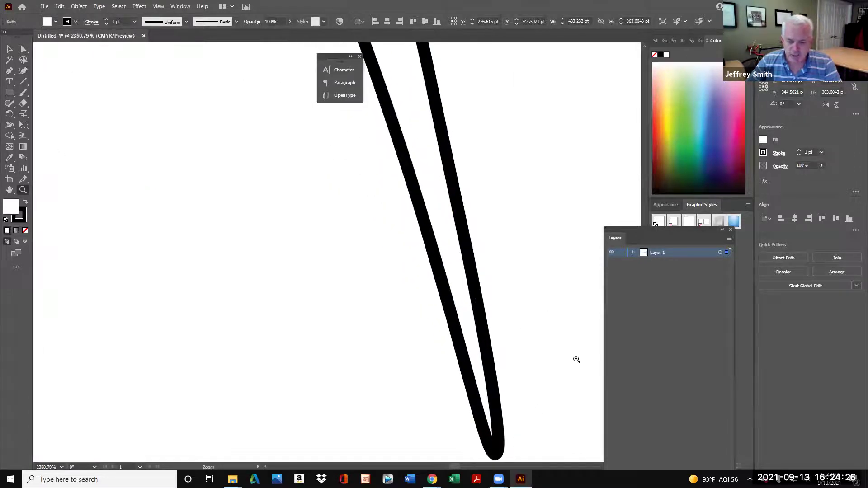
{"action": "left_click_drag", "start_coordinate": [505, 446], "coordinate": [481, 378]}
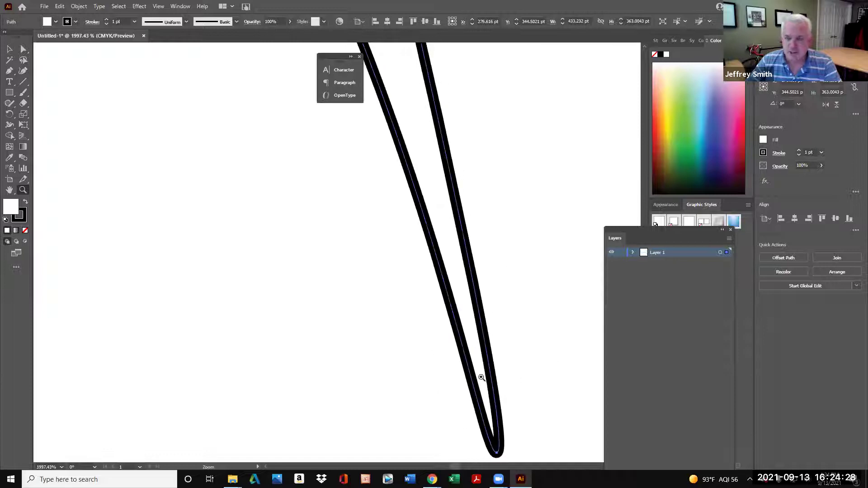
{"action": "left_click_drag", "start_coordinate": [515, 265], "coordinate": [194, 260]}
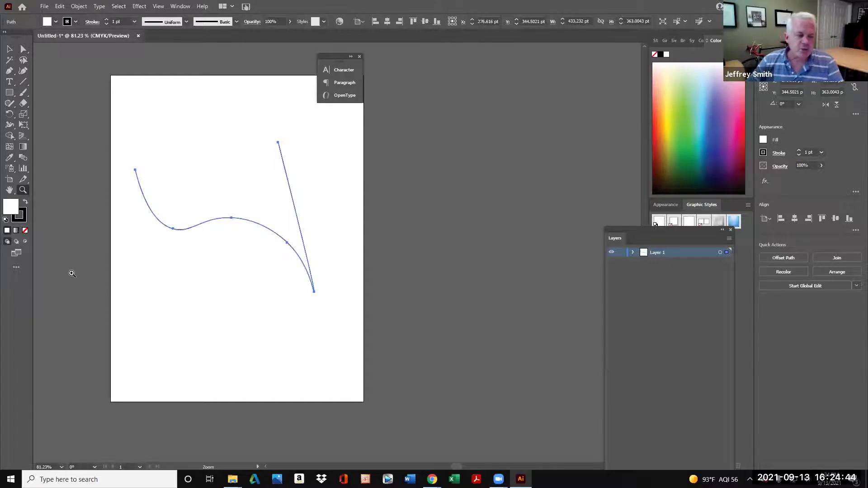
{"action": "left_click_drag", "start_coordinate": [107, 80], "coordinate": [137, 142]}
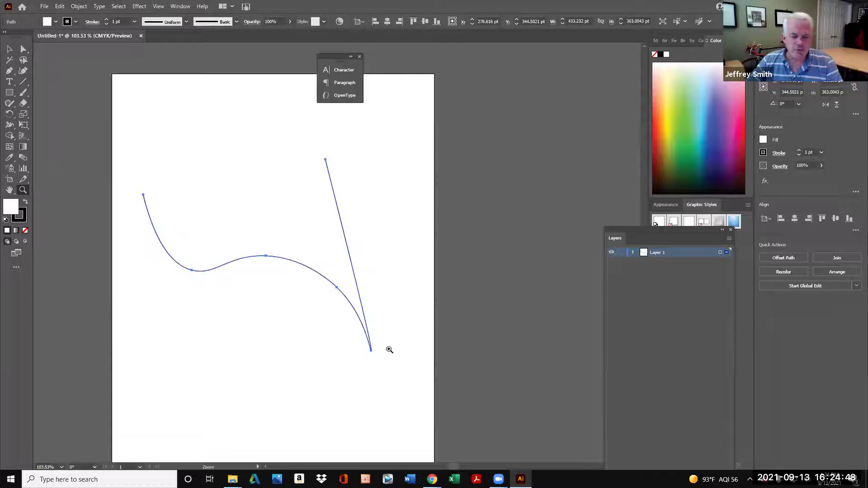
Step: Delete the selected wavy path from the artboard
{"action": "left_click", "coordinate": [23, 48]}
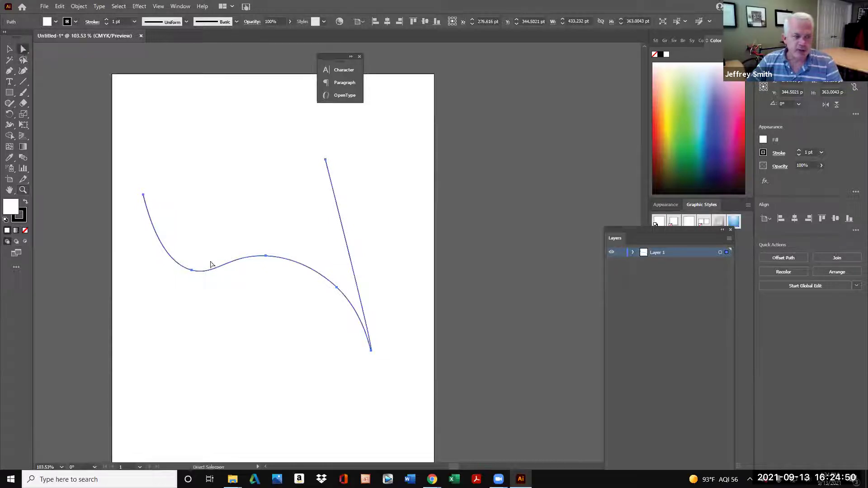
{"action": "key", "text": "Delete"}
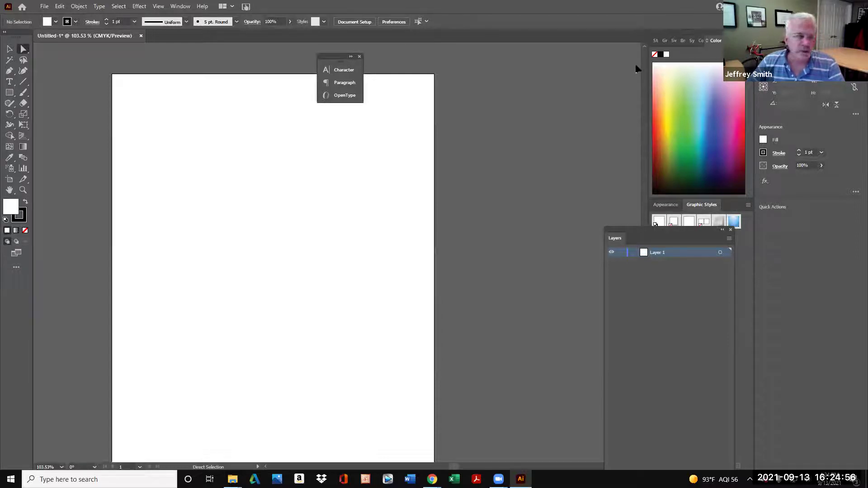
{"action": "left_click", "coordinate": [76, 6]}
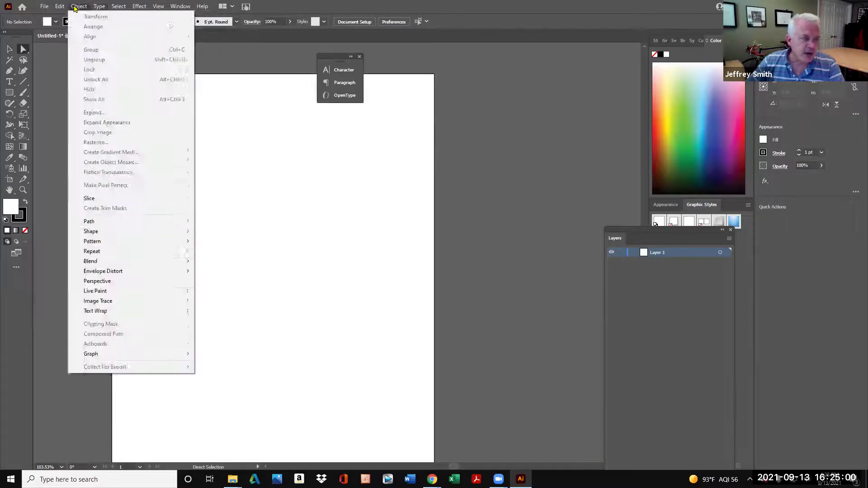
{"action": "mouse_move", "coordinate": [45, 7]}
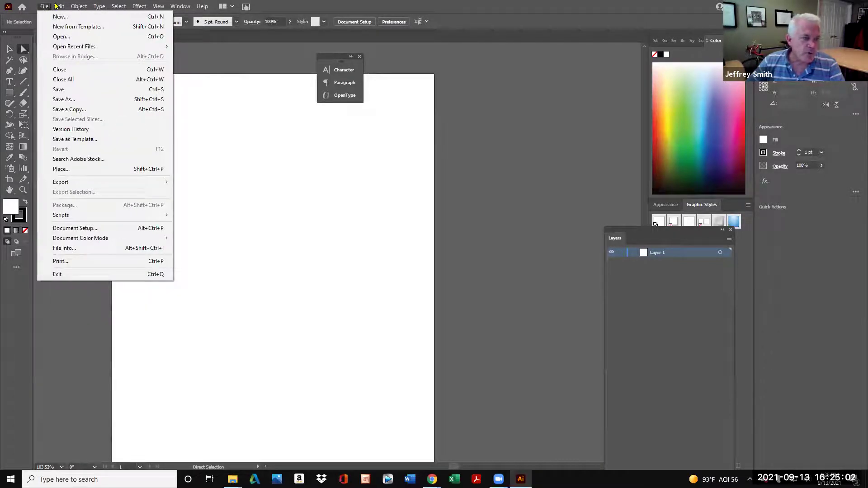
{"action": "mouse_move", "coordinate": [78, 5]}
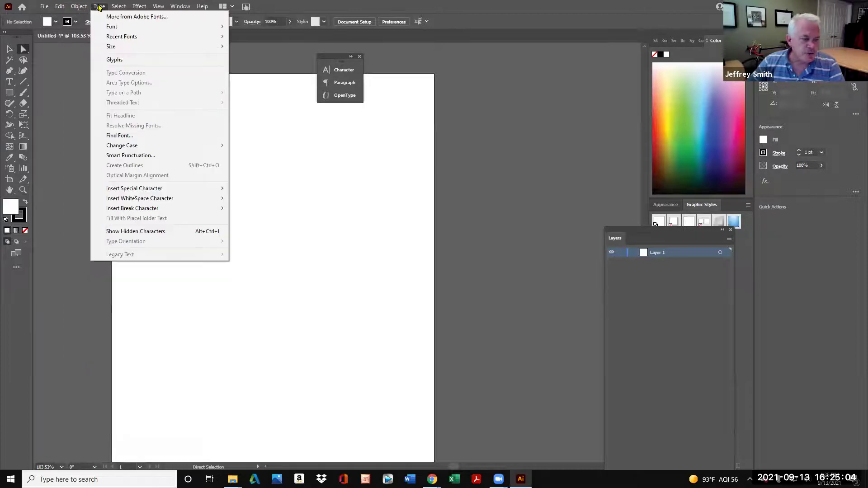
{"action": "mouse_move", "coordinate": [137, 6]}
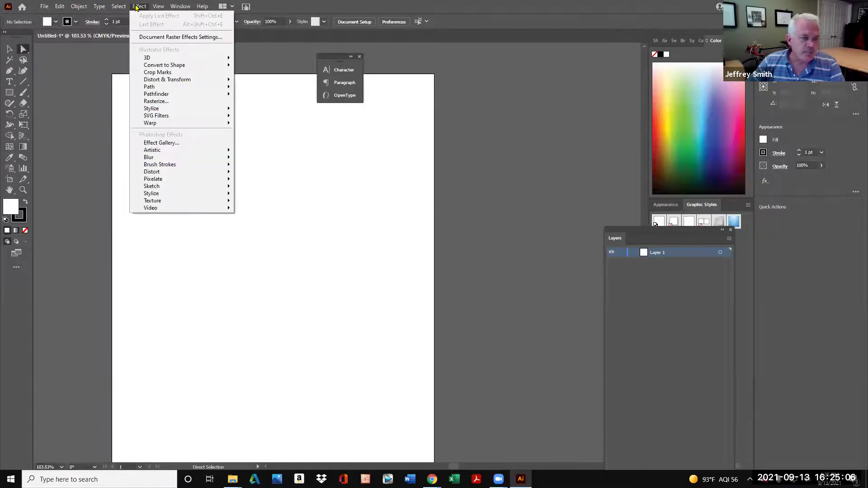
{"action": "mouse_move", "coordinate": [174, 10]}
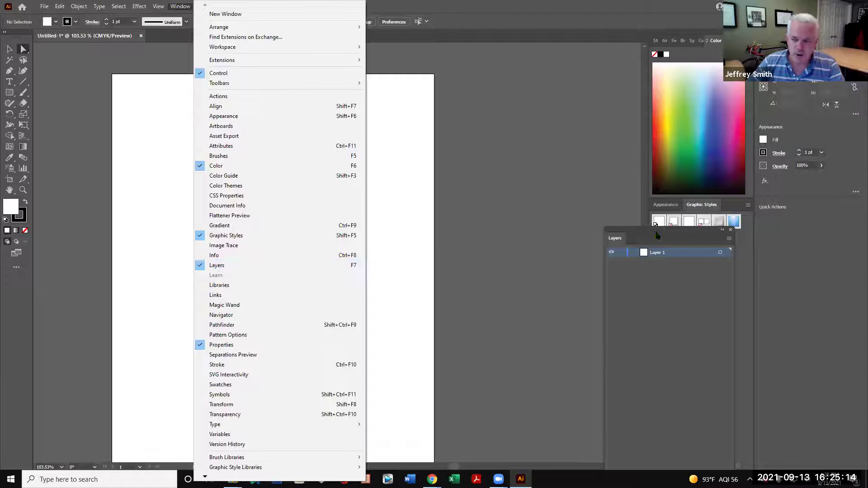
Step: Move the layer list next to the artboard and create a new layer named Squiggle above Layer 1
{"action": "left_click_drag", "start_coordinate": [663, 229], "coordinate": [537, 130]}
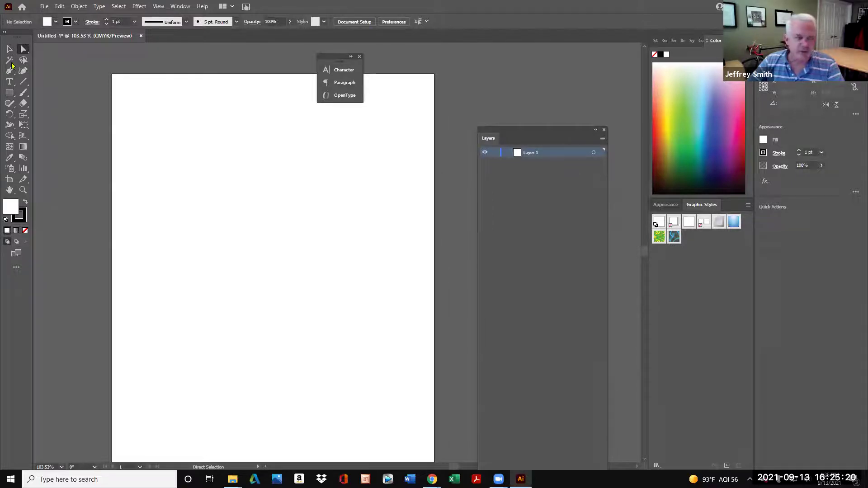
{"action": "left_click", "coordinate": [602, 138]}
{"action": "left_click", "coordinate": [630, 142]}
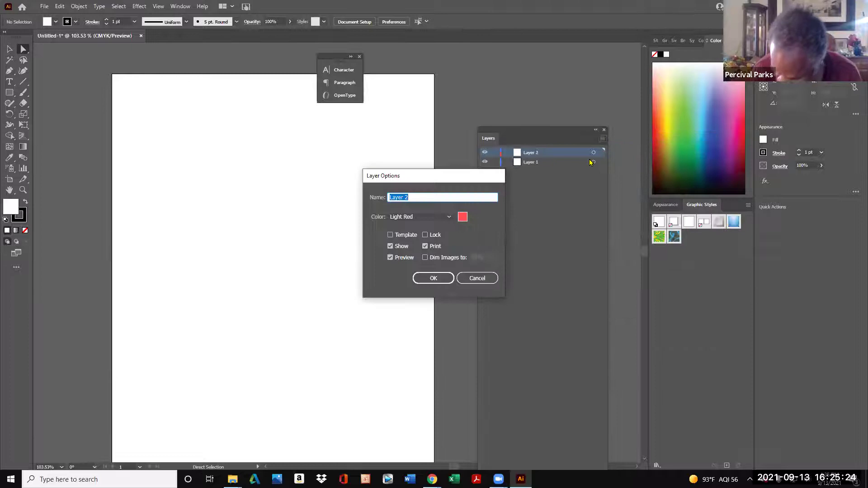
{"action": "type", "text": "Sq"}
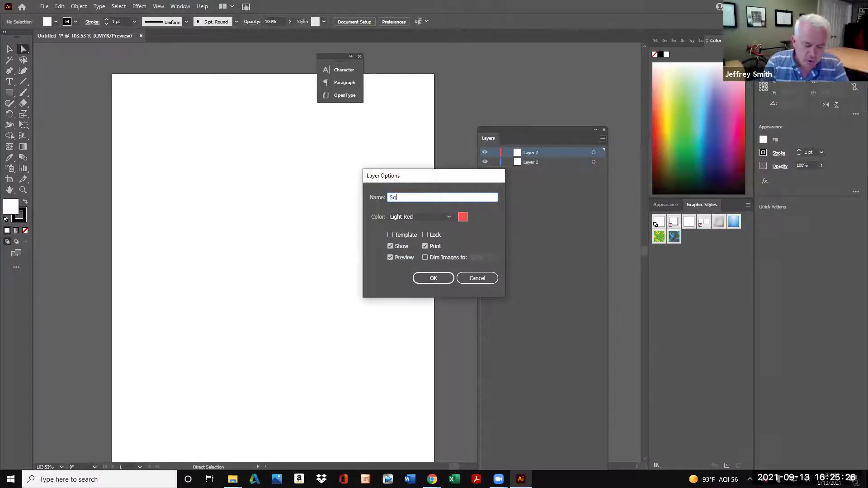
{"action": "type", "text": "uiggle"}
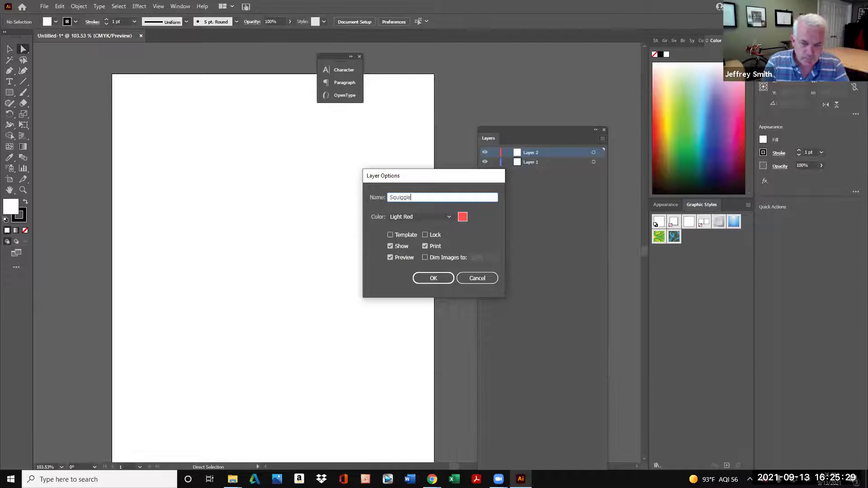
{"action": "key", "text": "Return"}
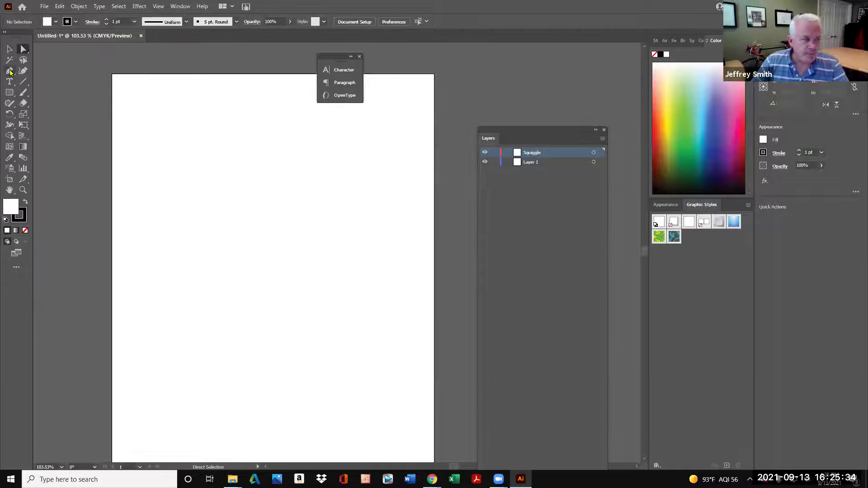
Step: Draw a six-point open curve about 351 x 249 pt on the Squiggle layer with the Curvature tool
{"action": "left_click", "coordinate": [23, 70]}
{"action": "left_click", "coordinate": [169, 149]}
{"action": "left_click", "coordinate": [192, 225]}
{"action": "left_click", "coordinate": [269, 214]}
{"action": "left_click", "coordinate": [319, 207]}
{"action": "left_click", "coordinate": [336, 242]}
{"action": "left_click", "coordinate": [354, 280]}
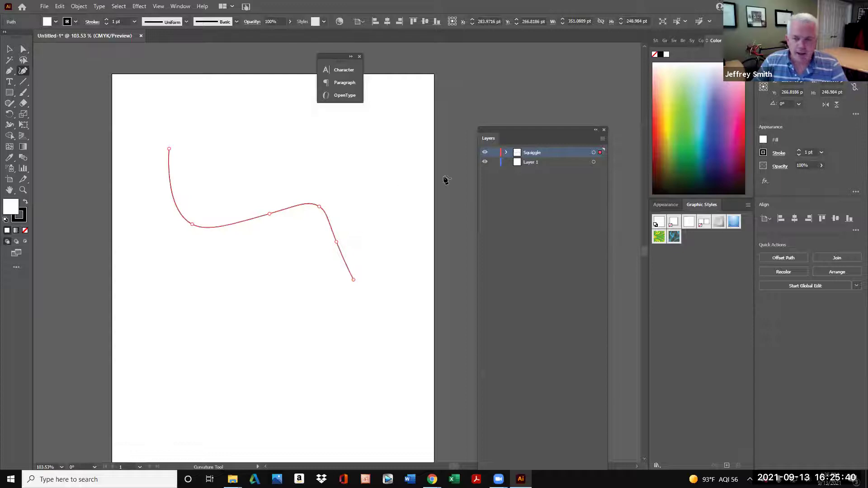
Step: Toggle the Squiggle layer's visibility off and on, leaving it shown, and hide Layer 1
{"action": "left_click", "coordinate": [485, 152]}
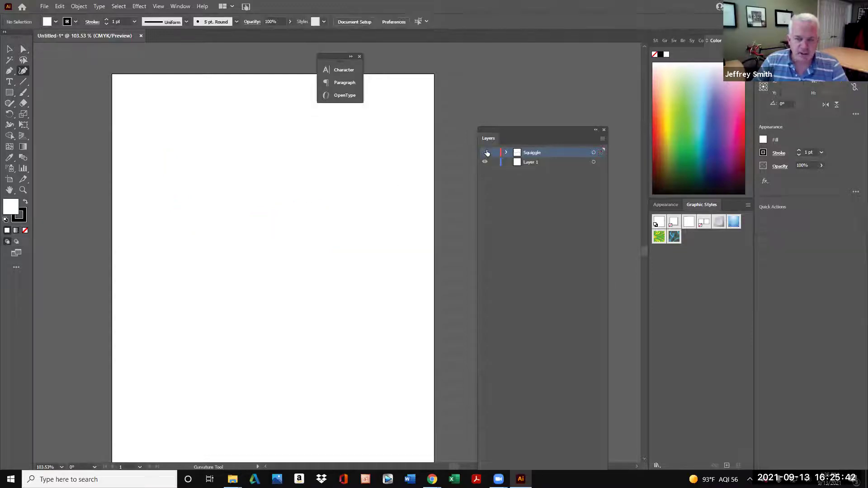
{"action": "left_click", "coordinate": [485, 152]}
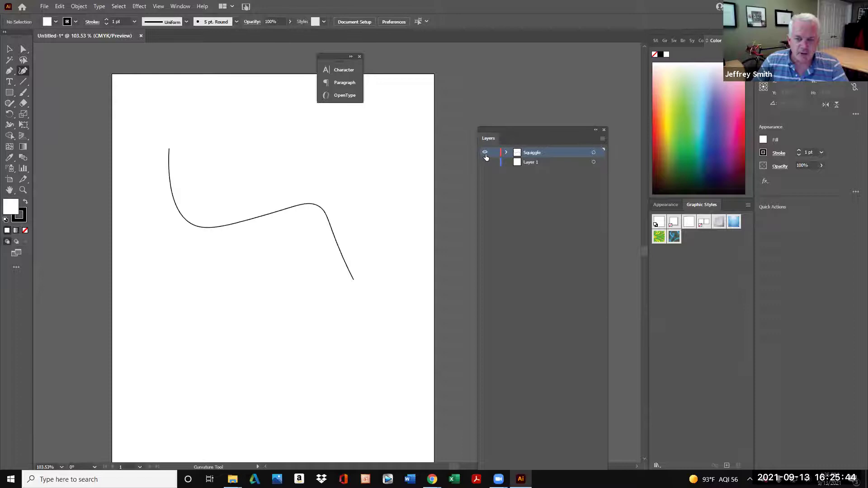
{"action": "left_click", "coordinate": [485, 153]}
{"action": "left_click", "coordinate": [485, 153]}
{"action": "left_click", "coordinate": [486, 153]}
{"action": "left_click", "coordinate": [485, 153]}
Step: Lock the Squiggle layer, activate the Selection tool, and unlock the layer again
{"action": "left_click", "coordinate": [494, 153]}
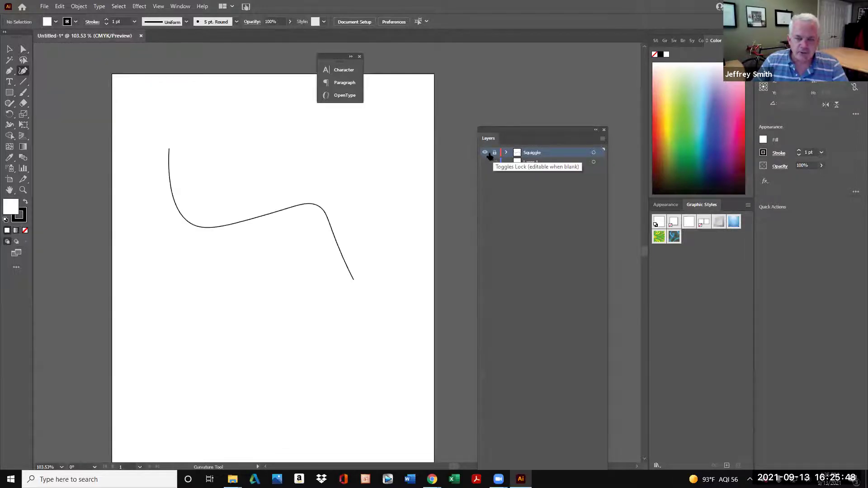
{"action": "left_click", "coordinate": [8, 52]}
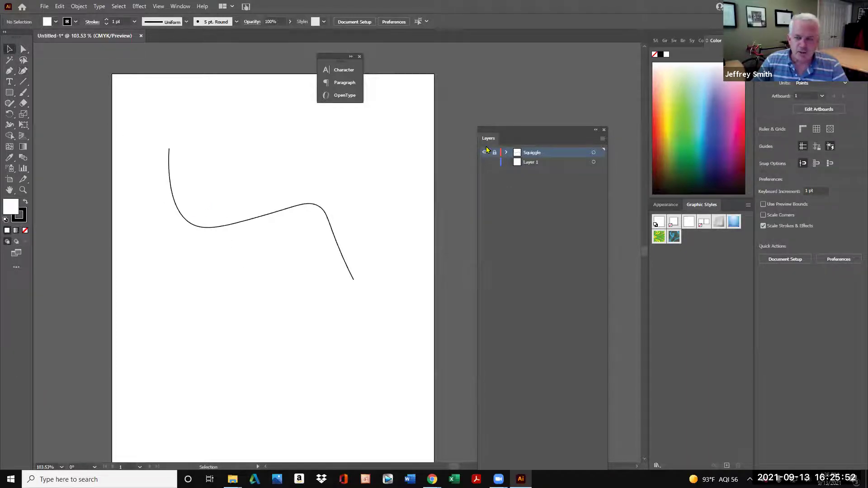
{"action": "left_click", "coordinate": [495, 153]}
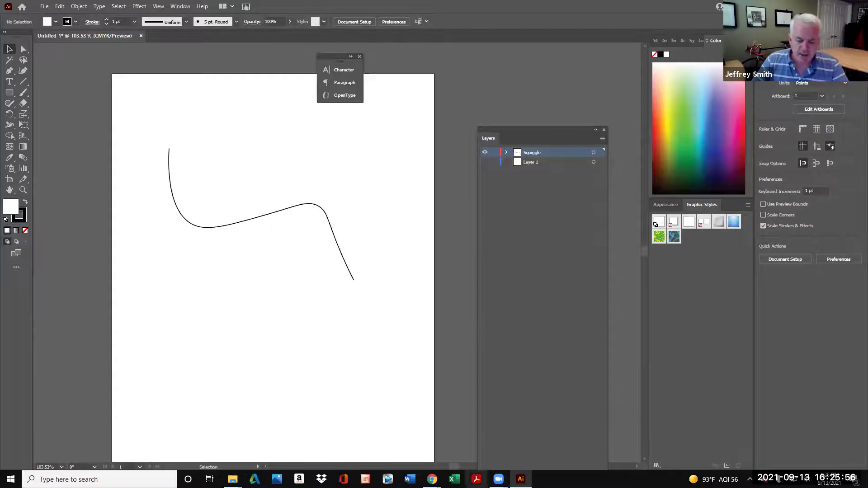
Step: Switch to the Chrome course page showing the Nike logo and download Nike-Logo.jpg
{"action": "mouse_move", "coordinate": [432, 479]}
{"action": "left_click", "coordinate": [528, 441]}
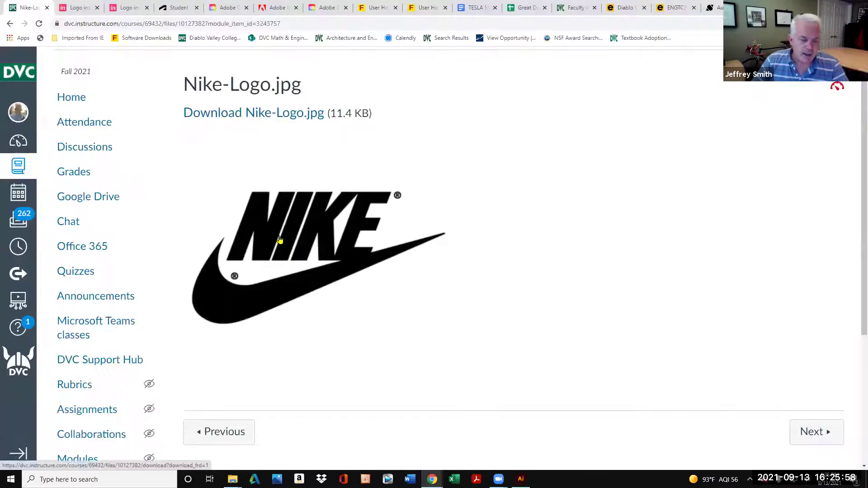
{"action": "left_click", "coordinate": [272, 117]}
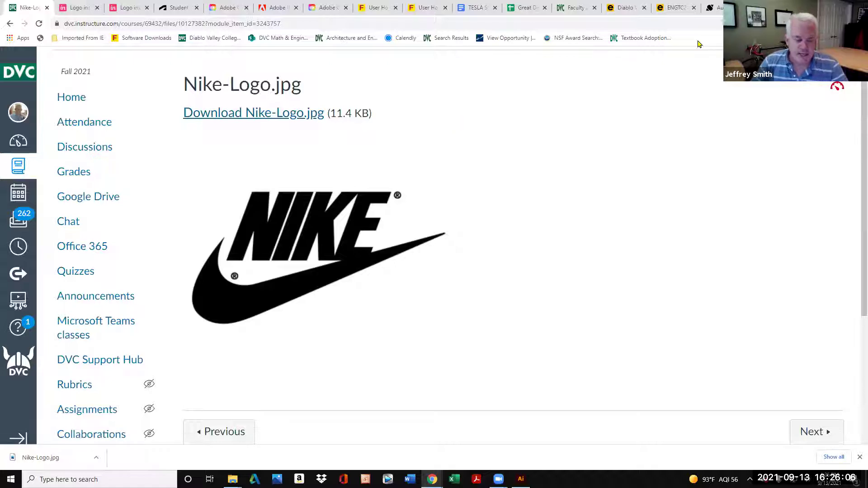
{"action": "left_click", "coordinate": [95, 458]}
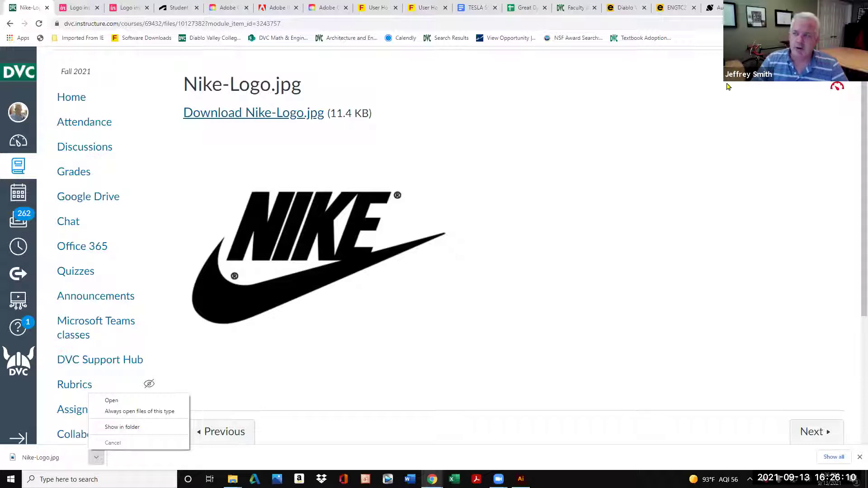
{"action": "key", "text": "Escape"}
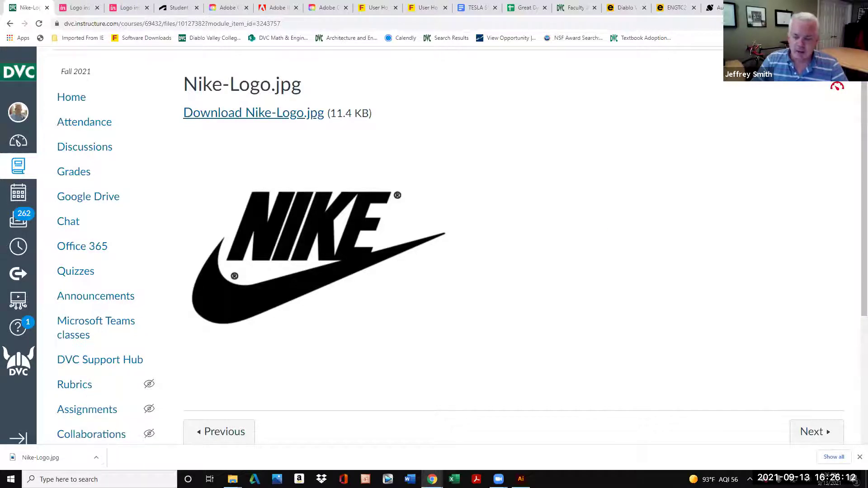
Step: Return to Illustrator, hide the Squiggle layer, and make Layer 1 the active layer
{"action": "left_click", "coordinate": [837, 7]}
{"action": "left_click", "coordinate": [484, 152]}
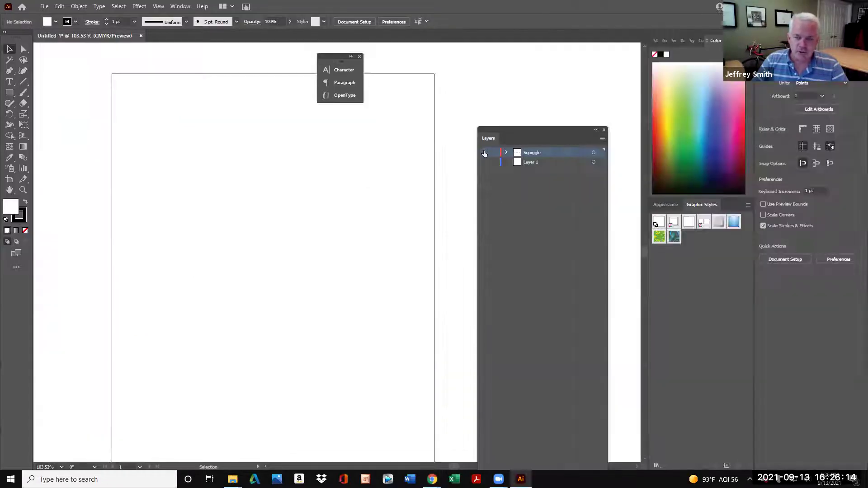
{"action": "mouse_move", "coordinate": [432, 479]}
{"action": "left_click", "coordinate": [521, 463]}
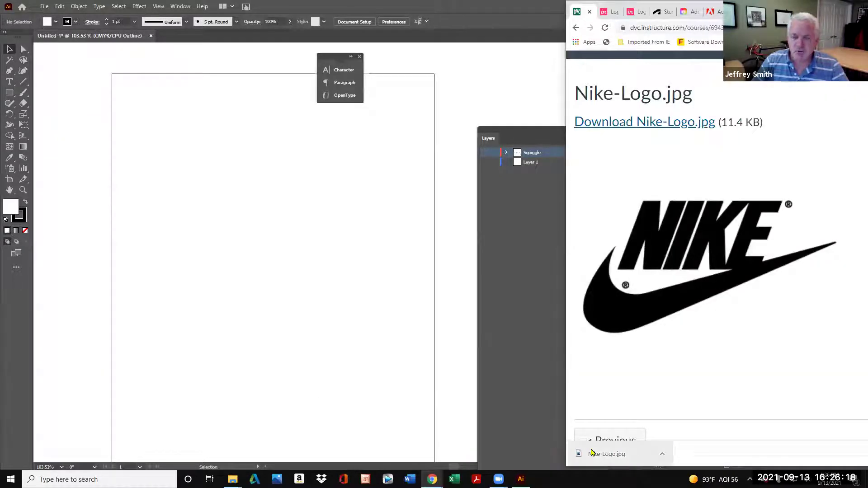
{"action": "left_click", "coordinate": [542, 166]}
{"action": "left_click", "coordinate": [542, 165]}
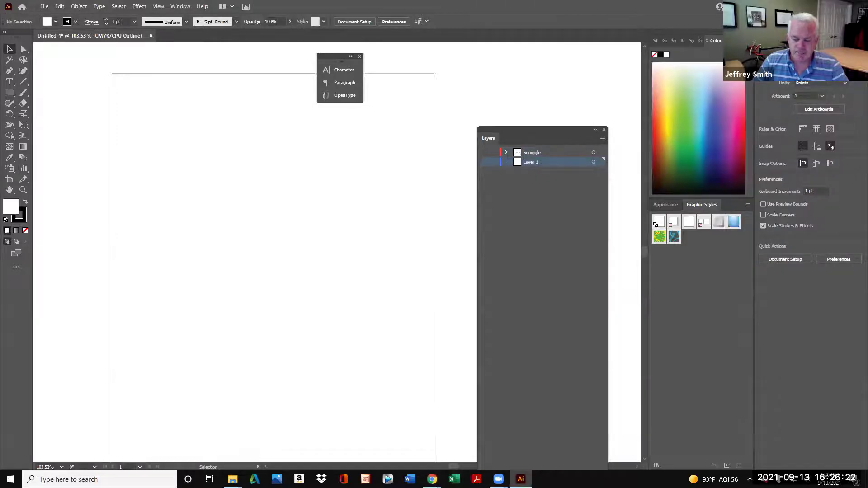
Step: Open the downloaded Nike-Logo.jpg from Chrome in Illustrator as its own document, and minimize the browser window
{"action": "left_click", "coordinate": [521, 479]}
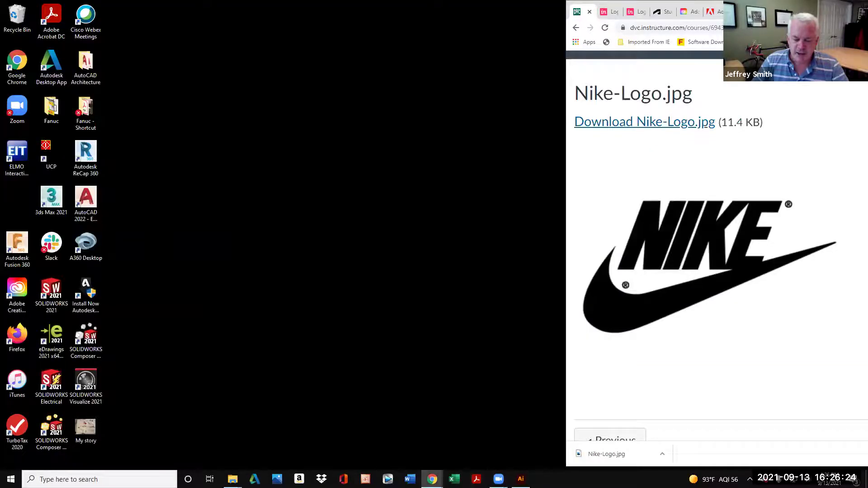
{"action": "left_click", "coordinate": [521, 480]}
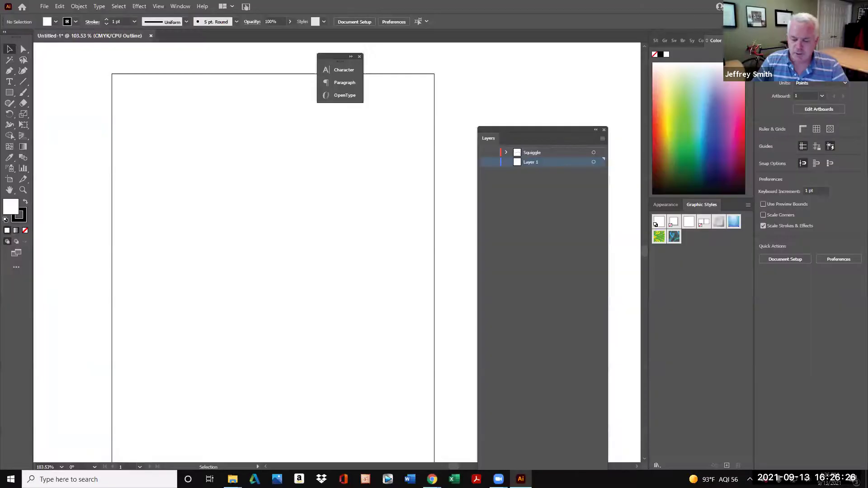
{"action": "mouse_move", "coordinate": [432, 480]}
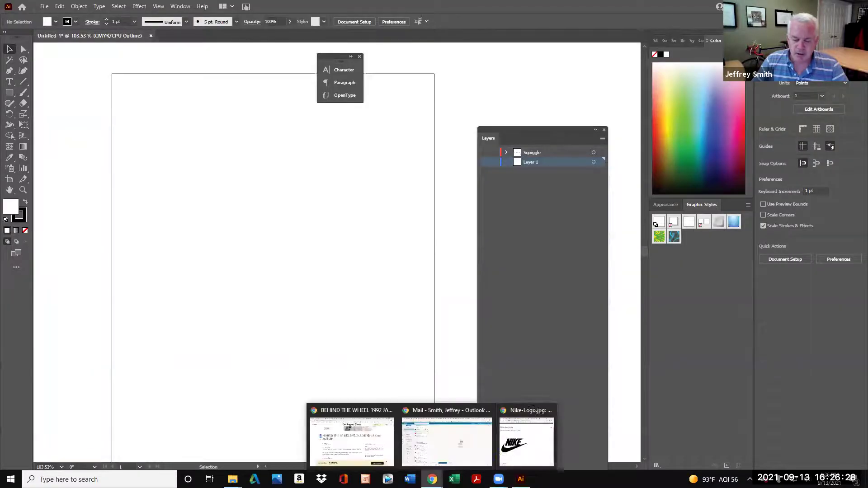
{"action": "left_click", "coordinate": [507, 458]}
{"action": "left_click_drag", "start_coordinate": [605, 454], "coordinate": [237, 201]}
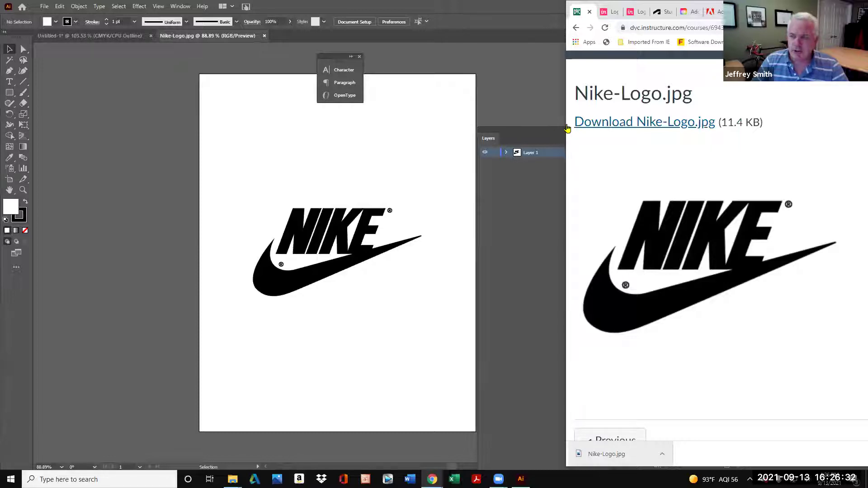
{"action": "left_click_drag", "start_coordinate": [651, 94], "coordinate": [692, 94]}
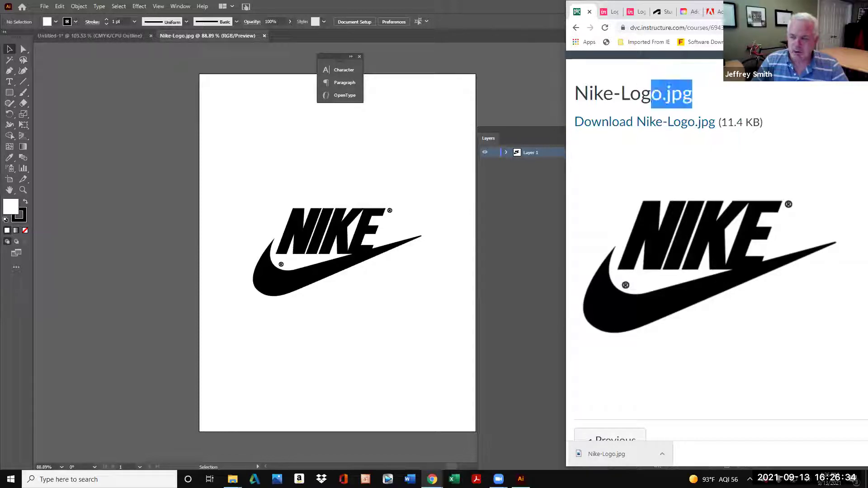
{"action": "left_click_drag", "start_coordinate": [859, 5], "coordinate": [867, 1]}
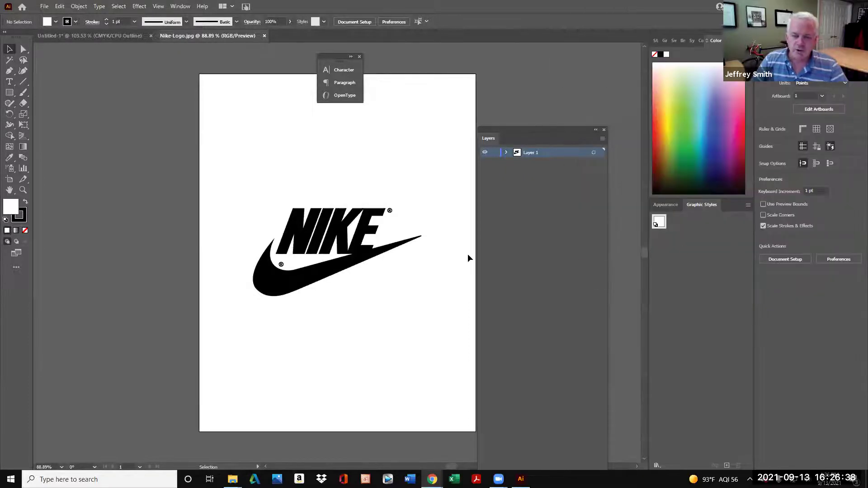
Step: Move the Nike logo image up slightly to about X 306 pt, Y 376 pt, and lock Layer 1
{"action": "left_click", "coordinate": [9, 50]}
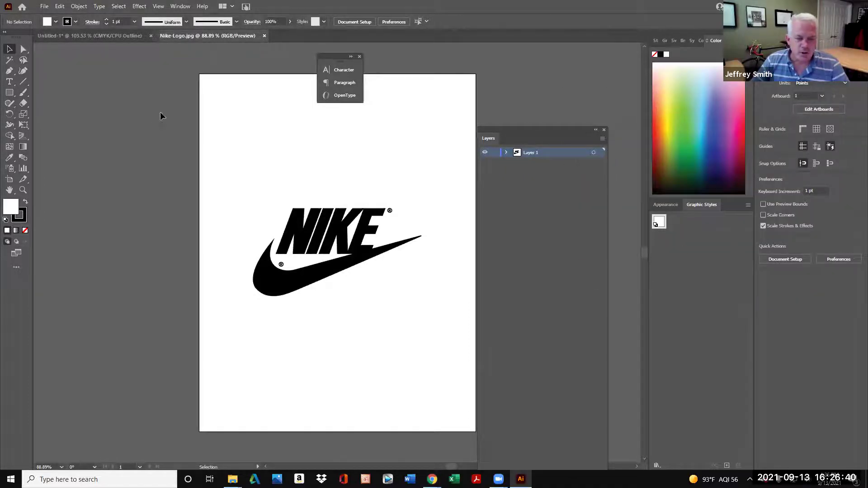
{"action": "mouse_move", "coordinate": [346, 256]}
{"action": "left_mouse_down"}
{"action": "mouse_move", "coordinate": [347, 226]}
{"action": "mouse_move", "coordinate": [346, 247]}
{"action": "left_mouse_up"}
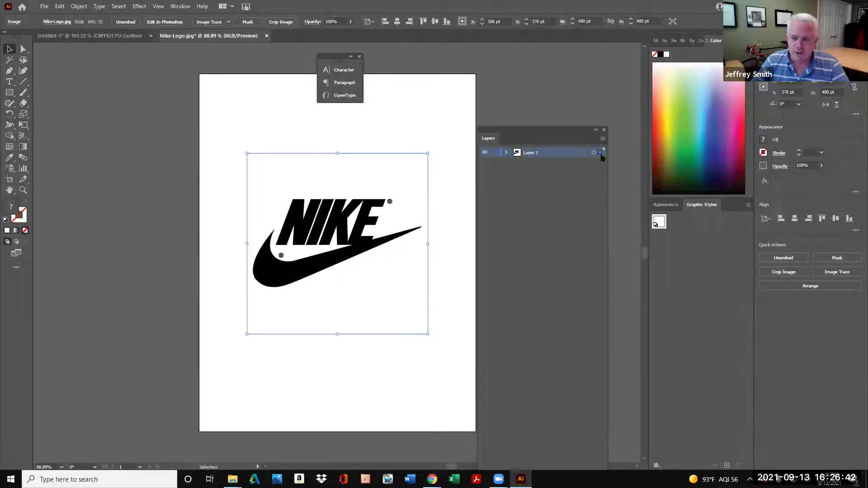
{"action": "left_click", "coordinate": [496, 153]}
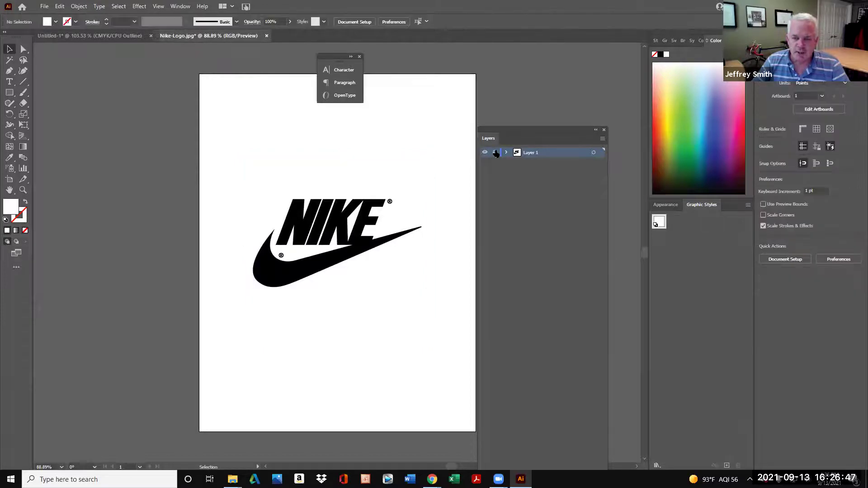
Step: Create a new layer named "my Nike logo", and toggle Layer 1's visibility off and on, leaving it shown
{"action": "left_click", "coordinate": [602, 139]}
{"action": "left_click", "coordinate": [621, 143]}
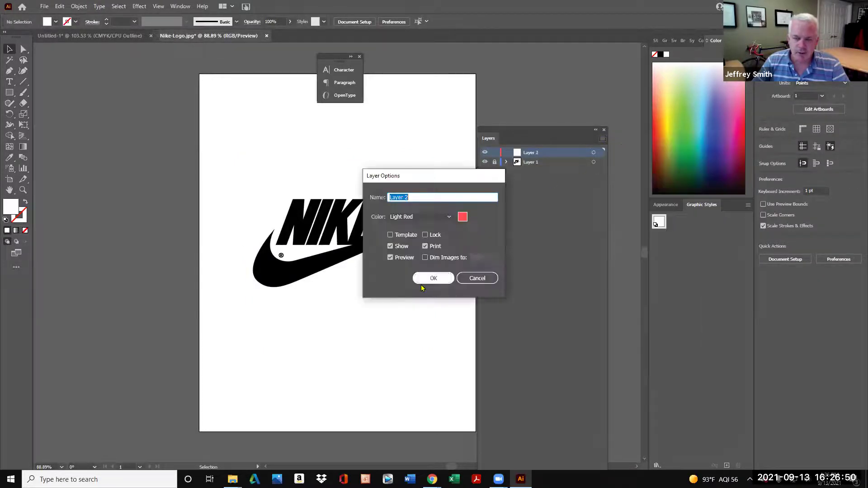
{"action": "type", "text": "my Nike logo"}
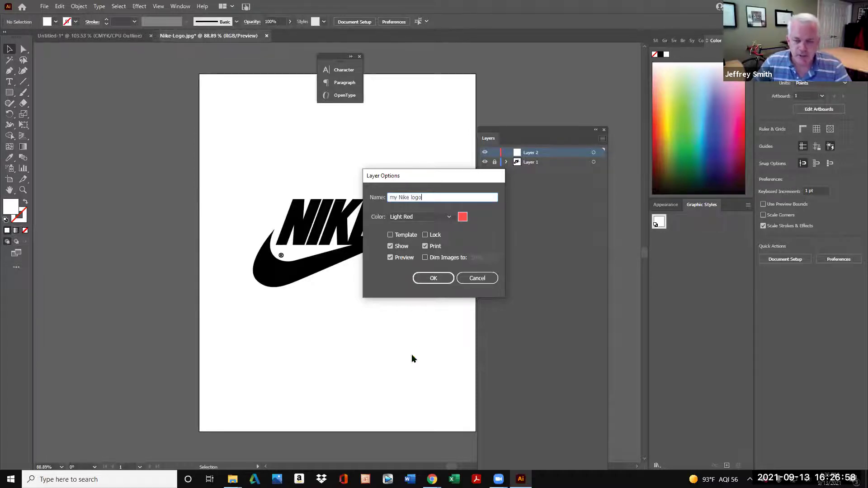
{"action": "left_click", "coordinate": [433, 278]}
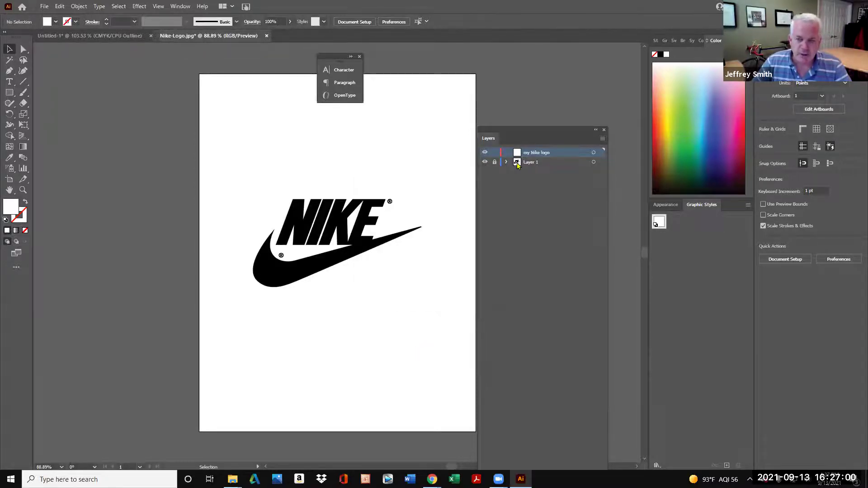
{"action": "left_click", "coordinate": [484, 163]}
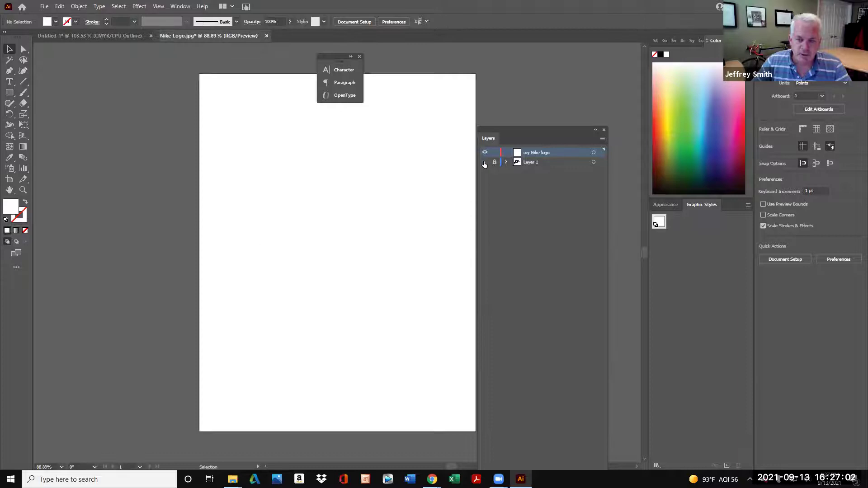
{"action": "left_click", "coordinate": [484, 163]}
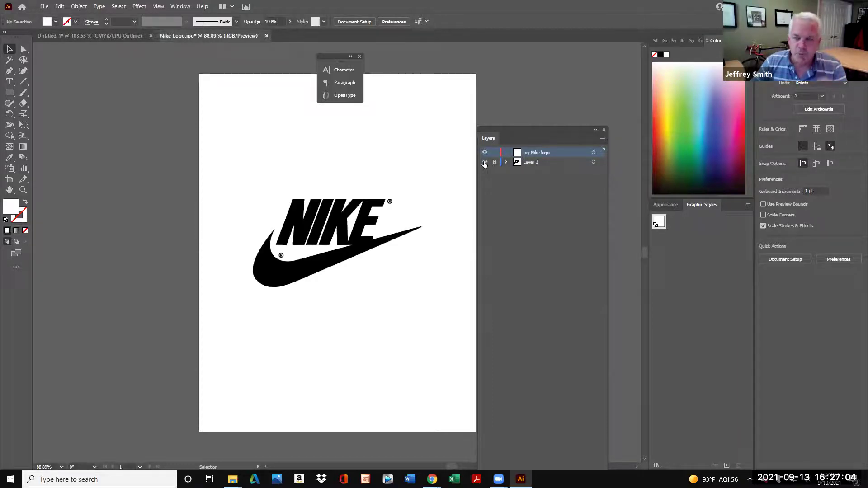
Step: Enlarge the Nike logo in the view and move the Layers panel clear of the swoosh
{"action": "left_click", "coordinate": [22, 190]}
{"action": "left_click_drag", "start_coordinate": [219, 186], "coordinate": [261, 200]}
{"action": "left_click_drag", "start_coordinate": [436, 281], "coordinate": [479, 260]}
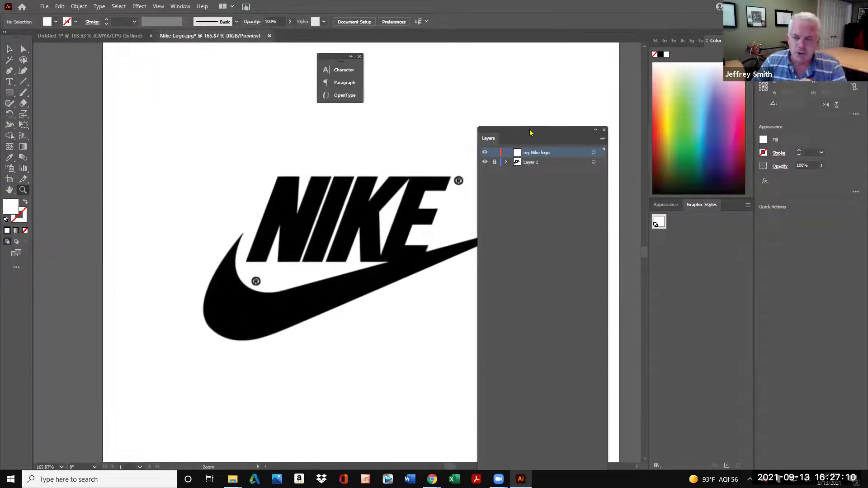
{"action": "left_click_drag", "start_coordinate": [530, 132], "coordinate": [650, 119]}
{"action": "mouse_move", "coordinate": [432, 236]}
{"action": "left_mouse_down"}
{"action": "mouse_move", "coordinate": [496, 186]}
{"action": "mouse_move", "coordinate": [434, 224]}
{"action": "left_mouse_up"}
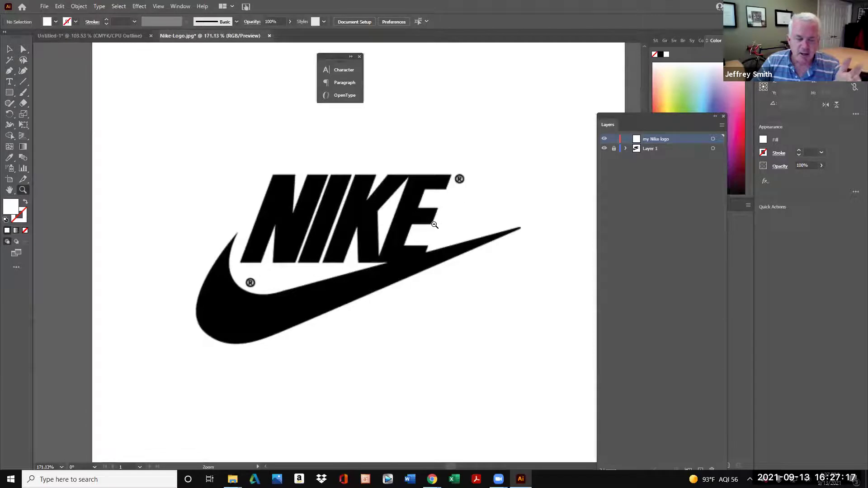
{"action": "left_click", "coordinate": [12, 75]}
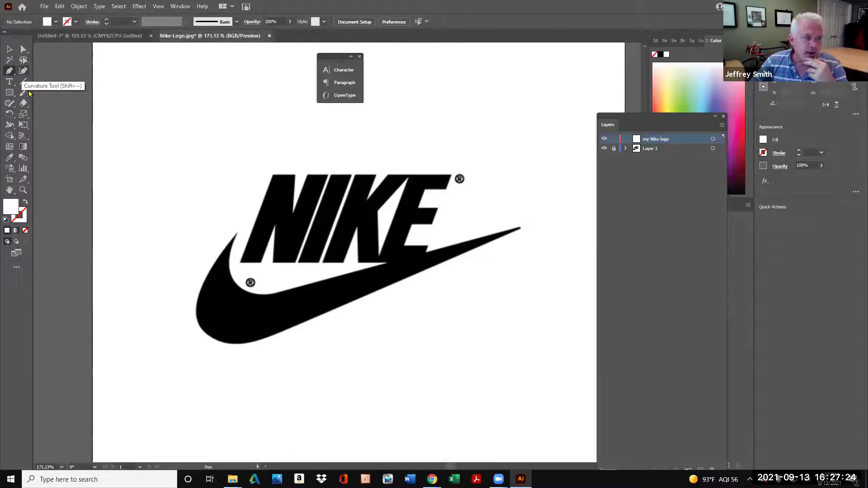
{"action": "left_click", "coordinate": [27, 85]}
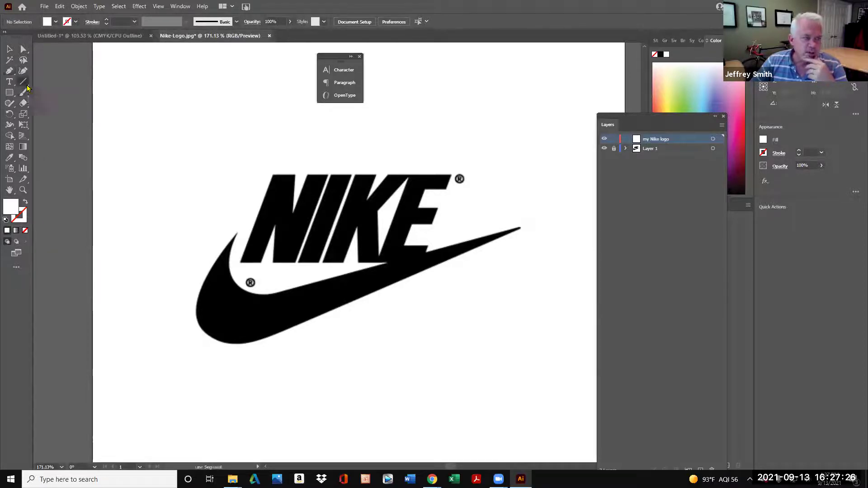
{"action": "left_click", "coordinate": [25, 85]}
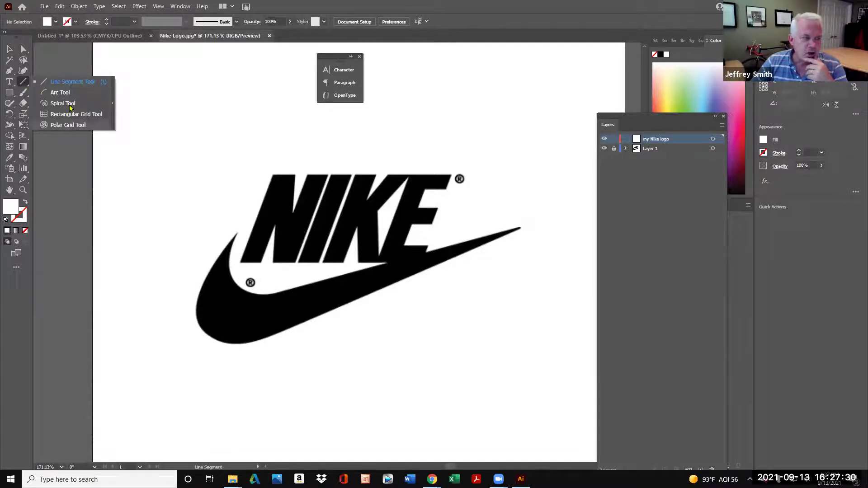
{"action": "left_click", "coordinate": [10, 73]}
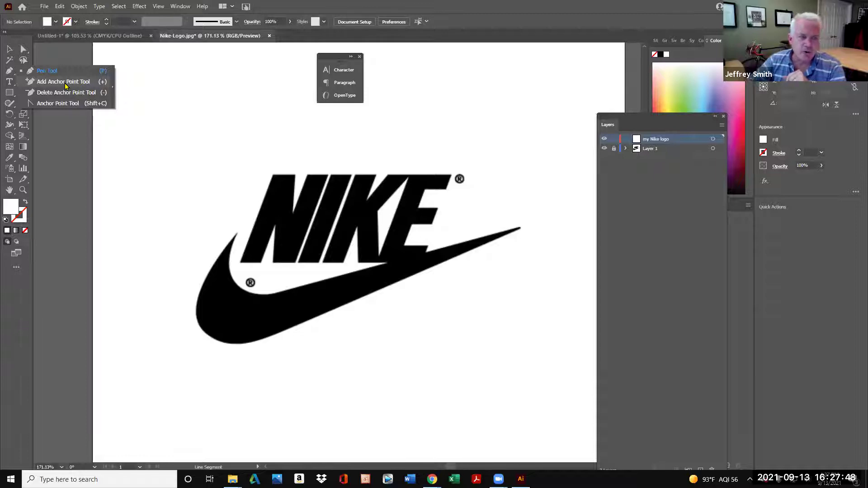
Step: Set the fill color to red FF0000
{"action": "double_click", "coordinate": [11, 208]}
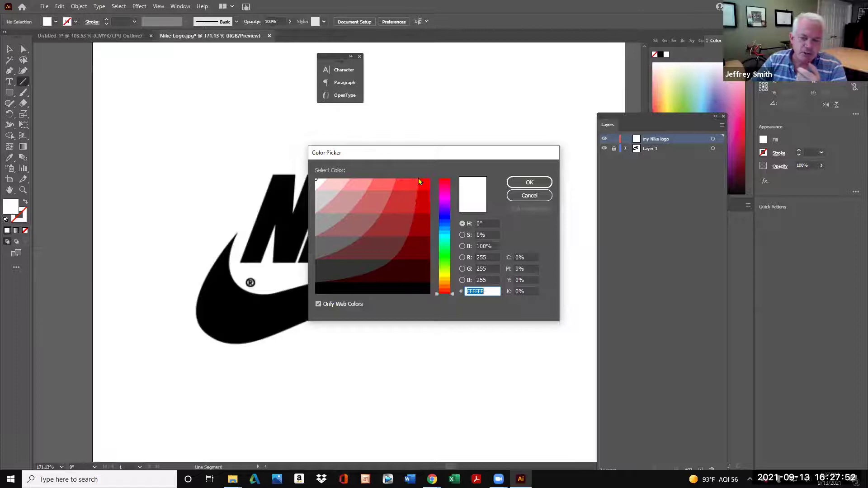
{"action": "left_click", "coordinate": [427, 180]}
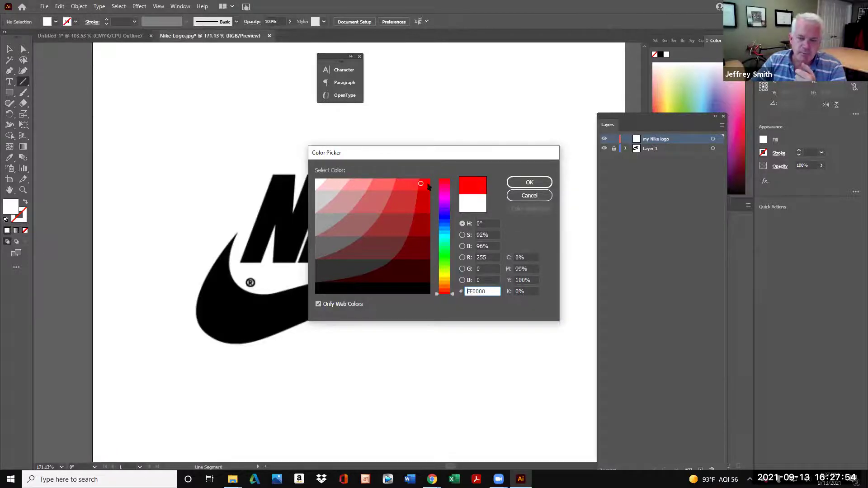
{"action": "left_click", "coordinate": [513, 182]}
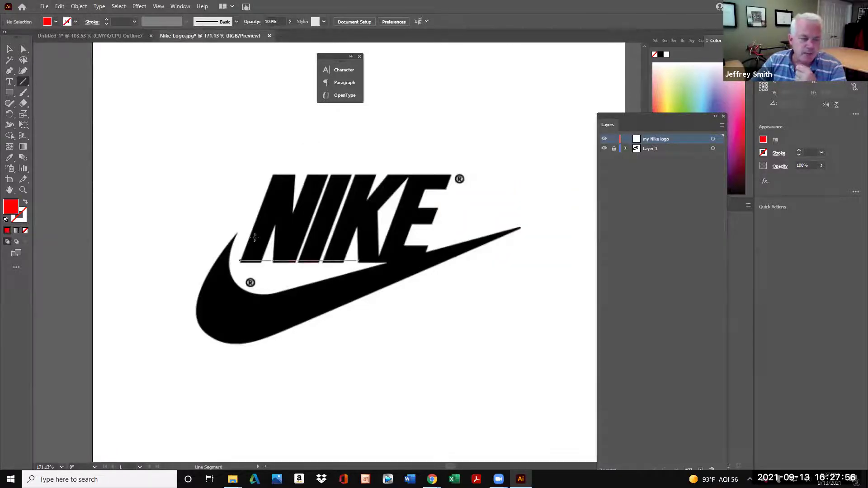
{"action": "left_click", "coordinate": [614, 149]}
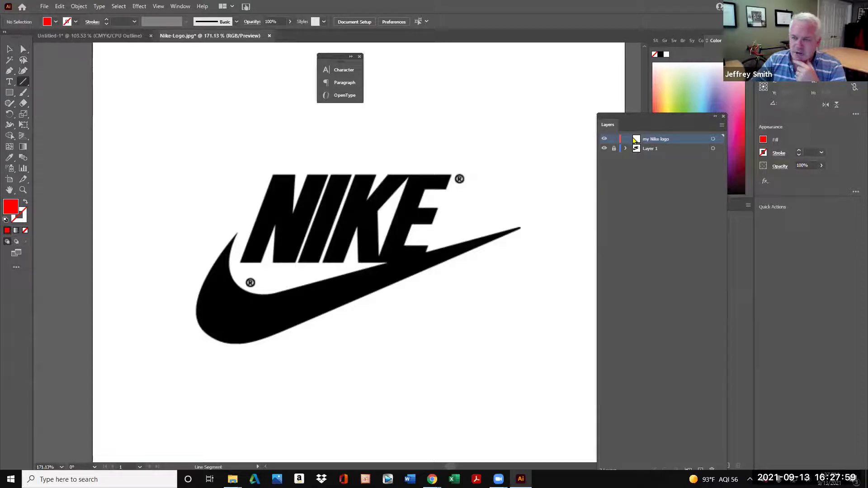
Step: Try placing a 100 pt line at 45° from the swoosh's upper tip and a short line on its lower curve, and undo both
{"action": "left_click", "coordinate": [237, 234]}
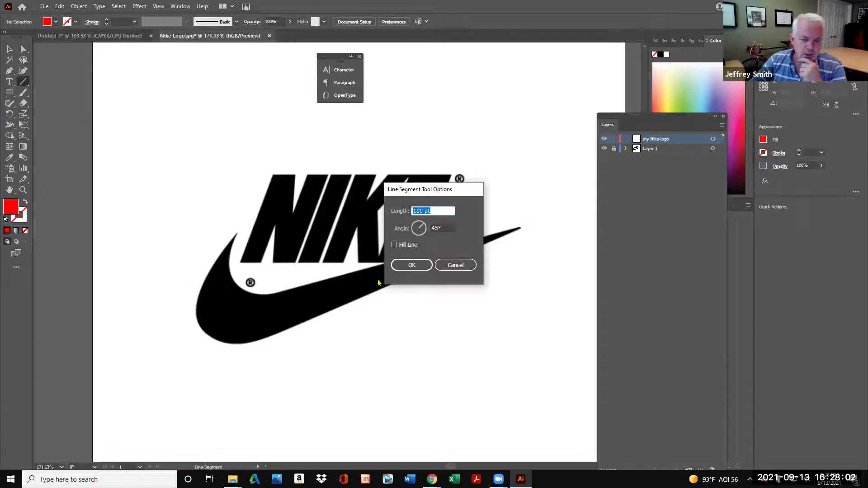
{"action": "left_click", "coordinate": [412, 265]}
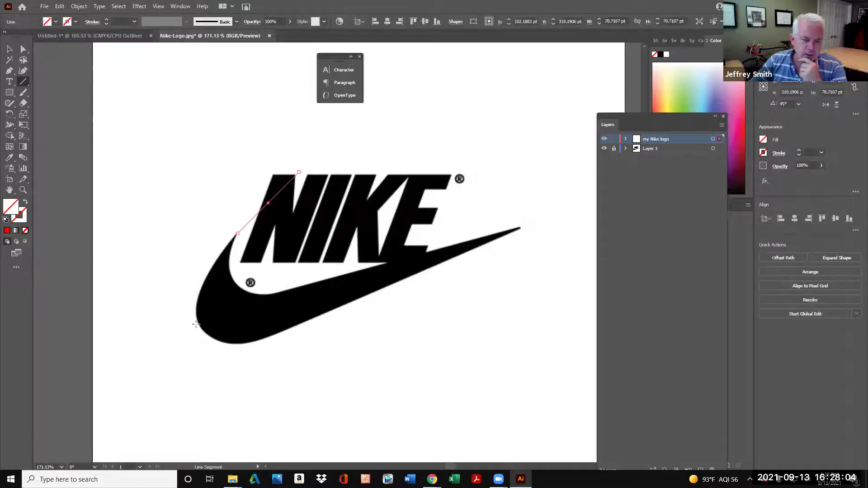
{"action": "left_click_drag", "start_coordinate": [199, 321], "coordinate": [211, 348]}
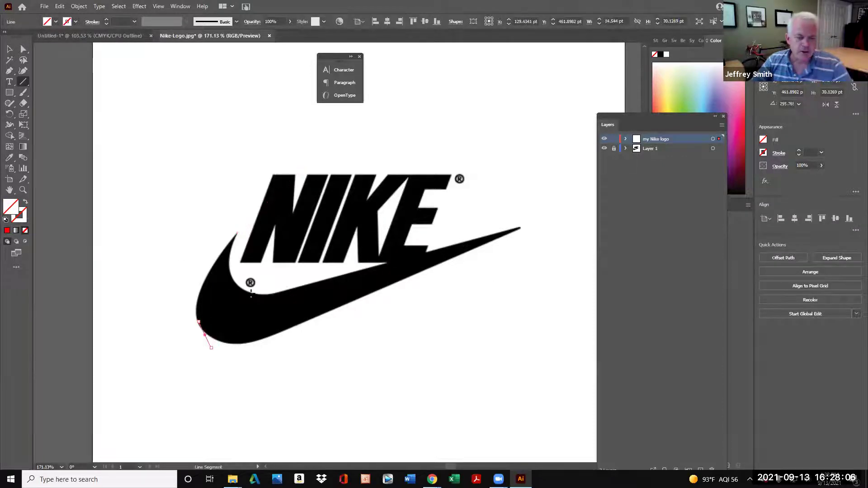
{"action": "key", "text": "ctrl+z"}
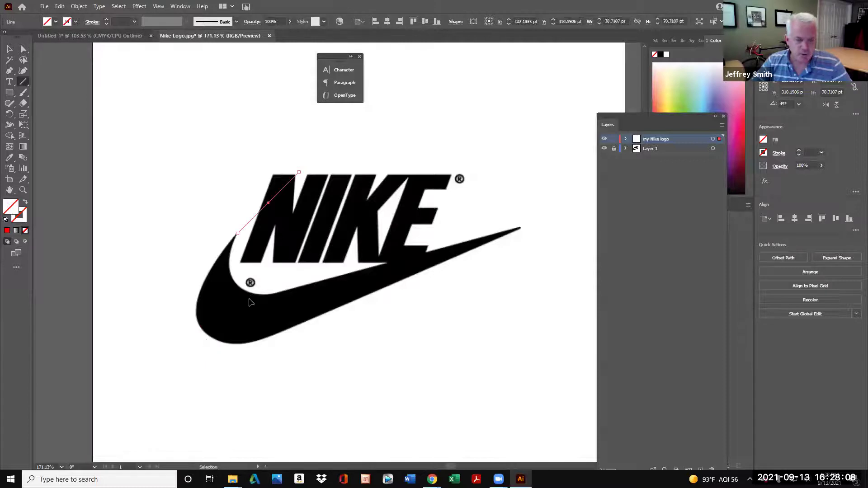
{"action": "key", "text": "ctrl+z"}
Step: Try a 33.4538 pt line at 295.77° with Fill Line enabled from the swoosh's upper tip, plus a short line at its outer curve, and undo both
{"action": "left_click", "coordinate": [234, 238]}
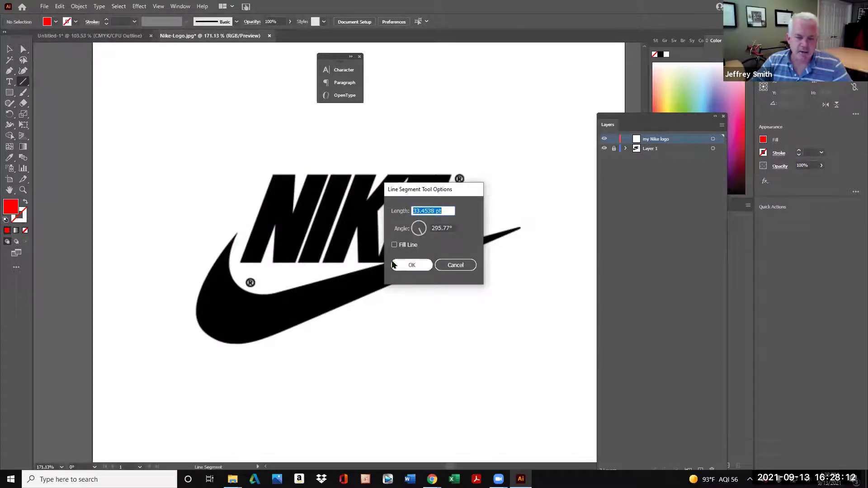
{"action": "left_click", "coordinate": [396, 247]}
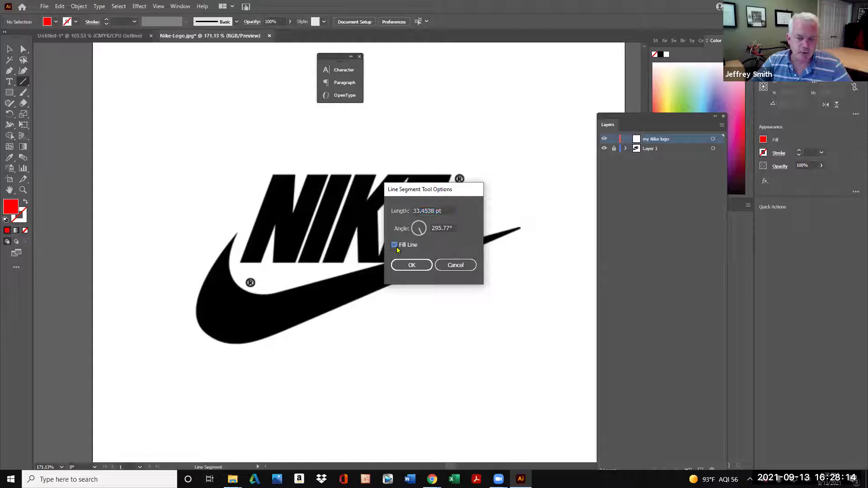
{"action": "left_click", "coordinate": [408, 264]}
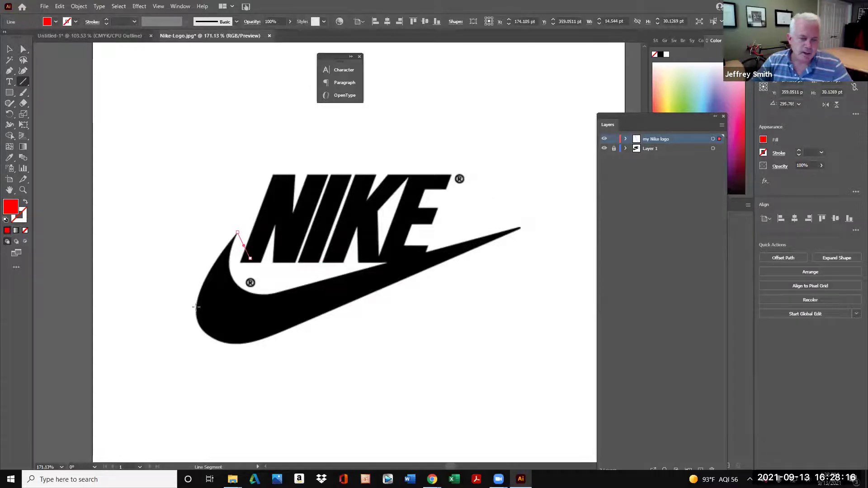
{"action": "mouse_move", "coordinate": [195, 308]}
{"action": "left_mouse_down"}
{"action": "mouse_move", "coordinate": [214, 331]}
{"action": "mouse_move", "coordinate": [209, 336]}
{"action": "left_mouse_up"}
{"action": "key", "text": "ctrl+z"}
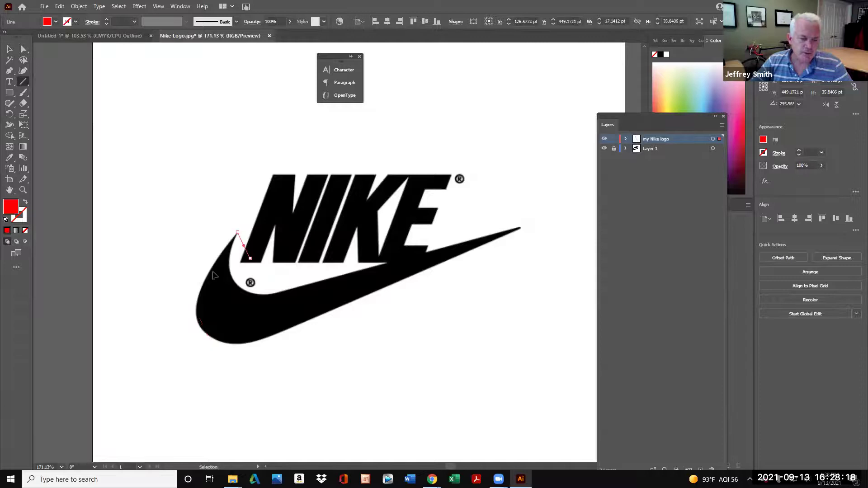
{"action": "key", "text": "ctrl+z"}
Step: Trace the swoosh's outer edge with the Pen tool, curving from its upper tip around the lower bend to its far right tip
{"action": "left_click", "coordinate": [11, 73]}
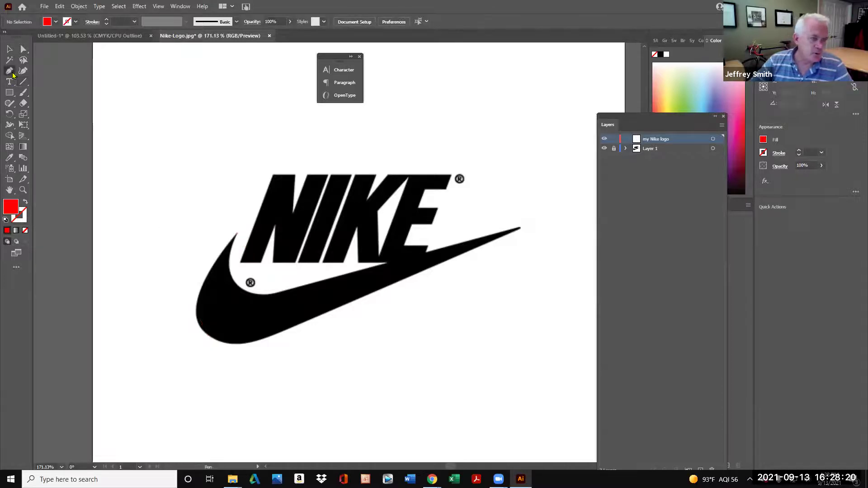
{"action": "left_click", "coordinate": [12, 74]}
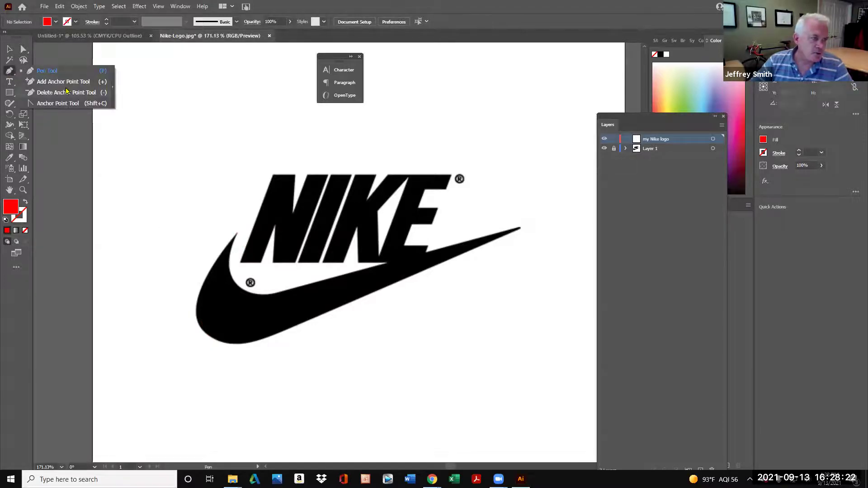
{"action": "left_click", "coordinate": [59, 72]}
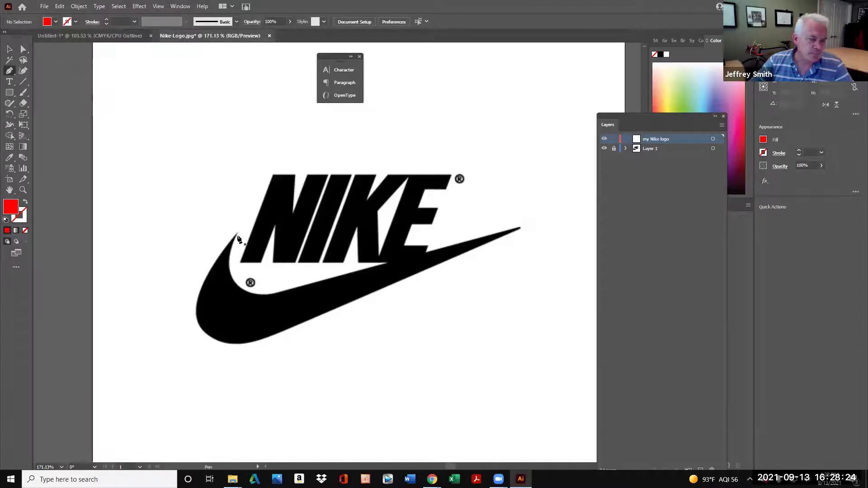
{"action": "left_click", "coordinate": [237, 232]}
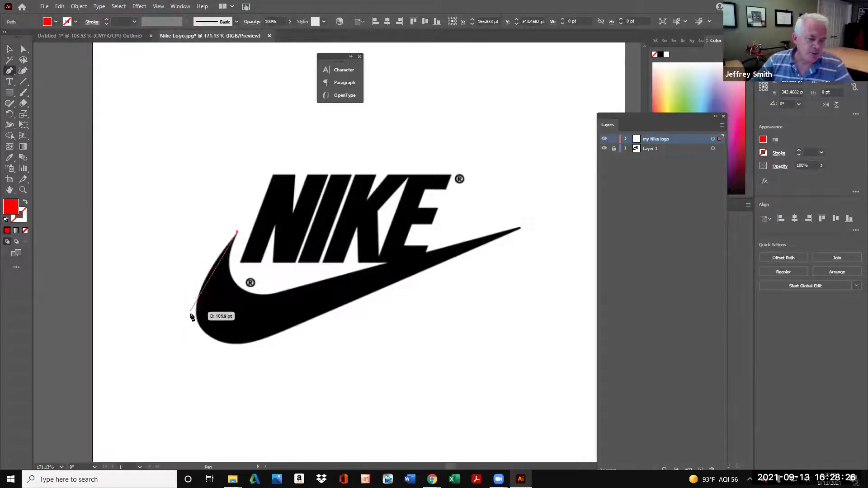
{"action": "left_click", "coordinate": [199, 328]}
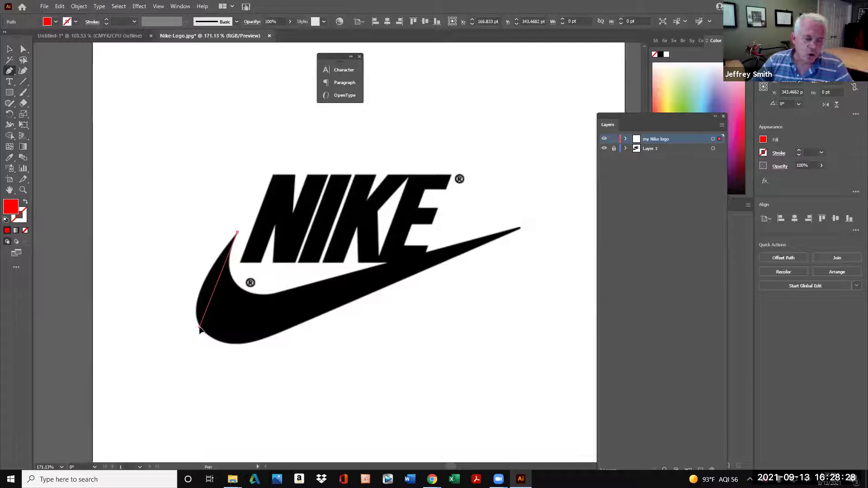
{"action": "left_click_drag", "start_coordinate": [200, 327], "coordinate": [219, 356]}
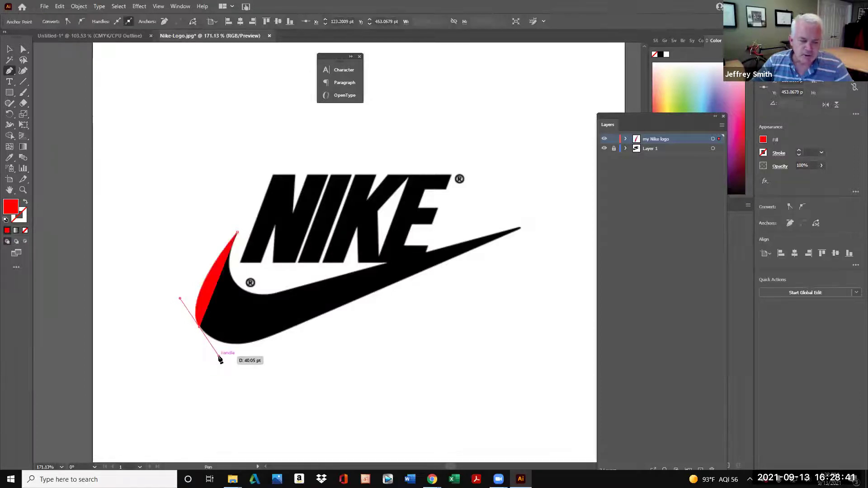
{"action": "left_click", "coordinate": [280, 335]}
{"action": "left_click_drag", "start_coordinate": [280, 333], "coordinate": [303, 323]}
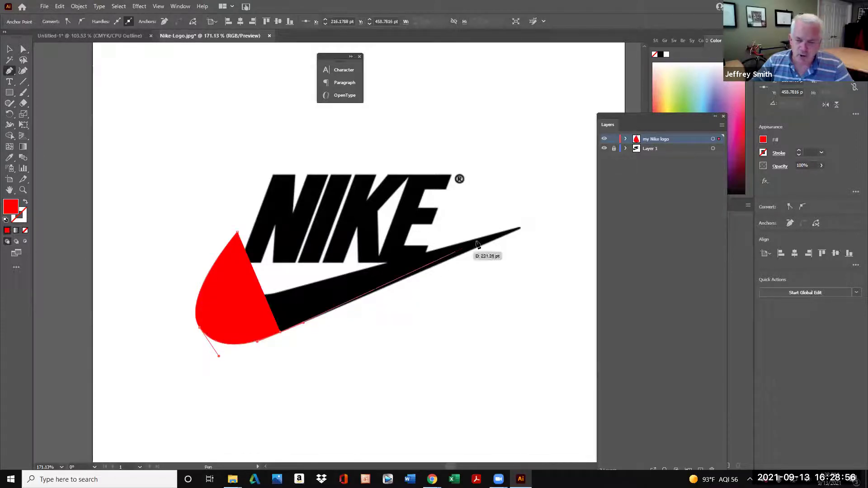
{"action": "left_click", "coordinate": [520, 229]}
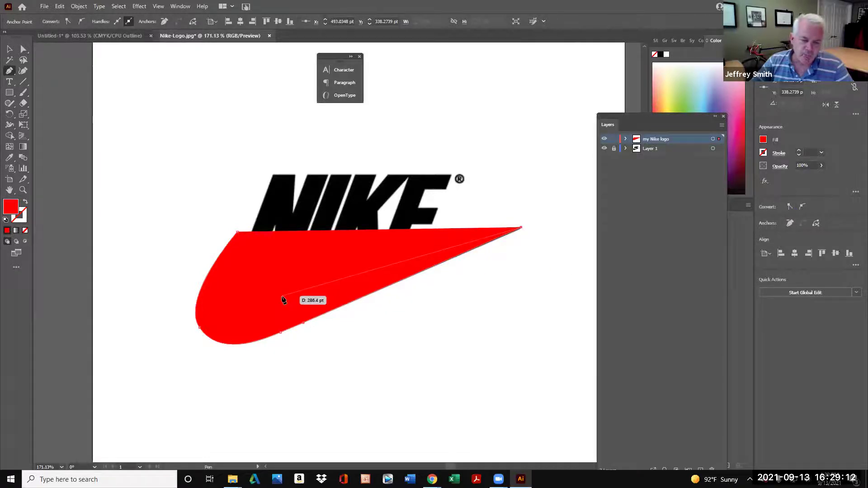
Step: Trace the swoosh's inner edge back from the right tip with curved segments and close the path at the upper tip
{"action": "left_click_drag", "start_coordinate": [295, 286], "coordinate": [250, 298]}
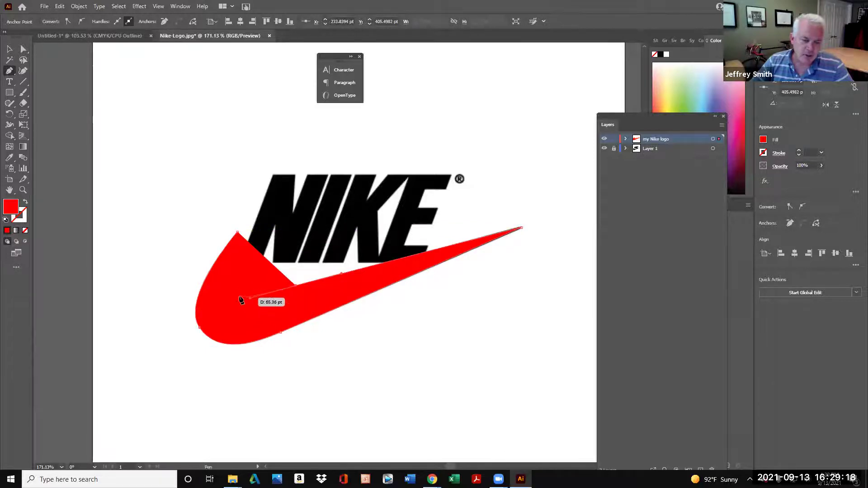
{"action": "mouse_move", "coordinate": [239, 295]}
{"action": "left_mouse_down"}
{"action": "mouse_move", "coordinate": [251, 307]}
{"action": "mouse_move", "coordinate": [219, 281]}
{"action": "mouse_move", "coordinate": [231, 282]}
{"action": "left_mouse_up"}
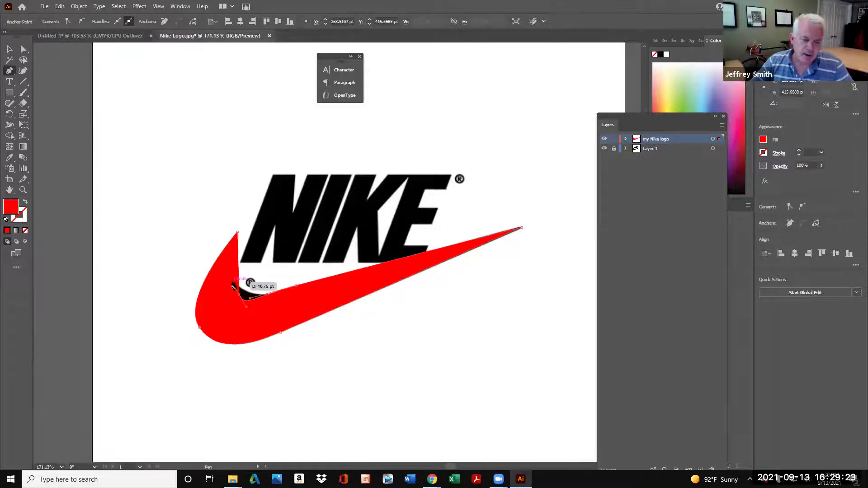
{"action": "left_click", "coordinate": [237, 233]}
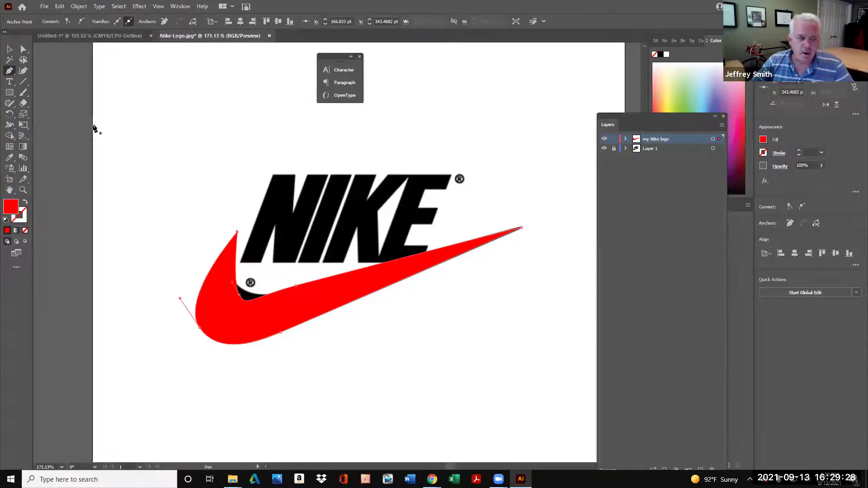
Step: Reposition the red path's inner-bend and upper-tip anchor points with Direct Selection to match the swoosh underneath
{"action": "left_click", "coordinate": [22, 51]}
{"action": "left_click_drag", "start_coordinate": [243, 299], "coordinate": [234, 283]}
{"action": "mouse_move", "coordinate": [237, 232]}
{"action": "left_mouse_down"}
{"action": "mouse_move", "coordinate": [181, 230]}
{"action": "mouse_move", "coordinate": [236, 234]}
{"action": "left_mouse_up"}
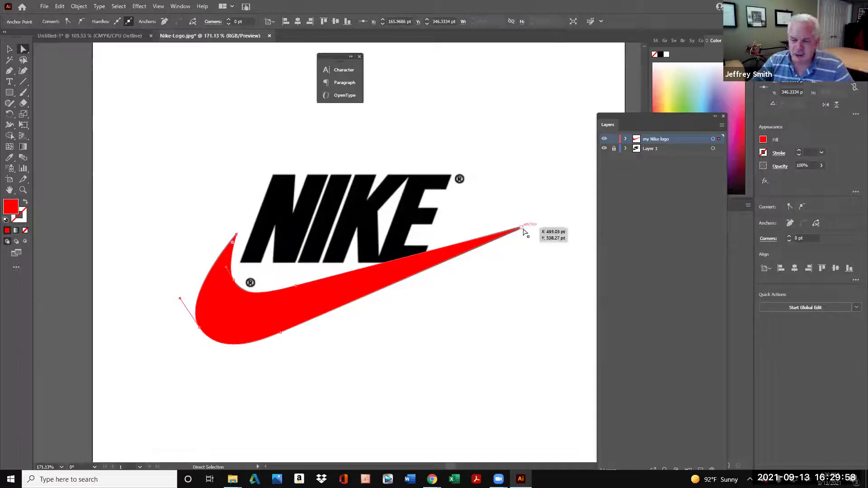
Step: Try converting the red swoosh's right tip anchor to a smooth point, and convert it back to a corner
{"action": "key", "text": "z"}
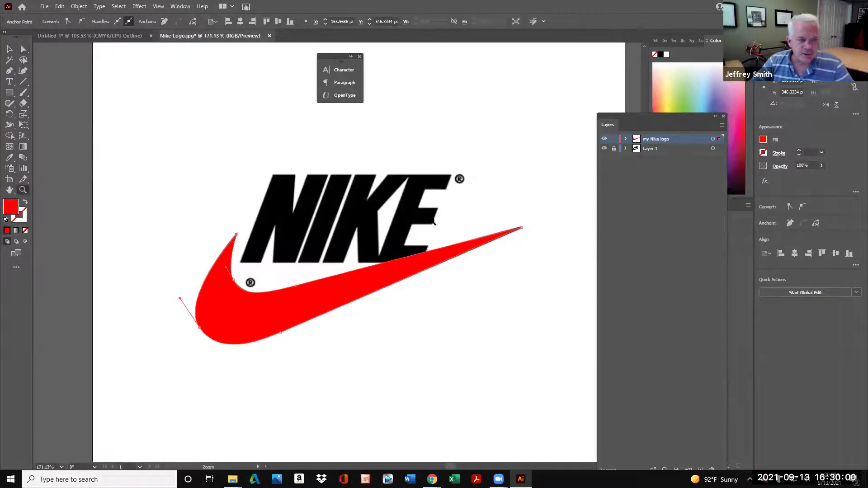
{"action": "left_click", "coordinate": [560, 242]}
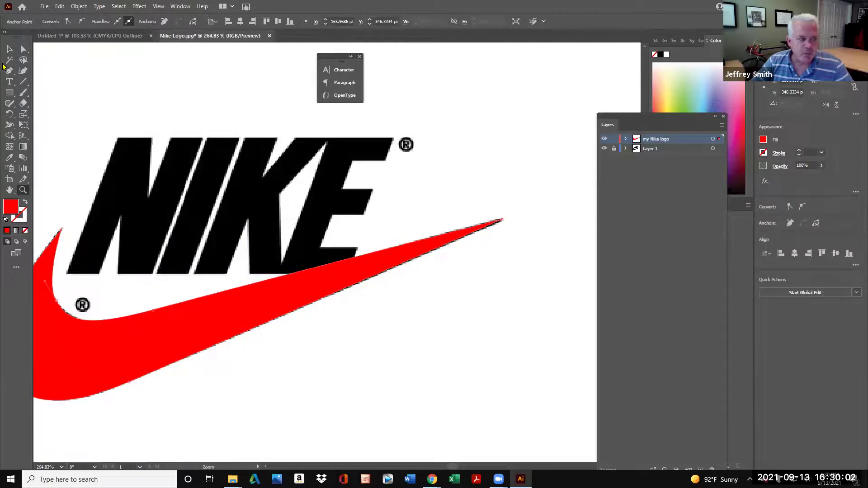
{"action": "left_click", "coordinate": [23, 48]}
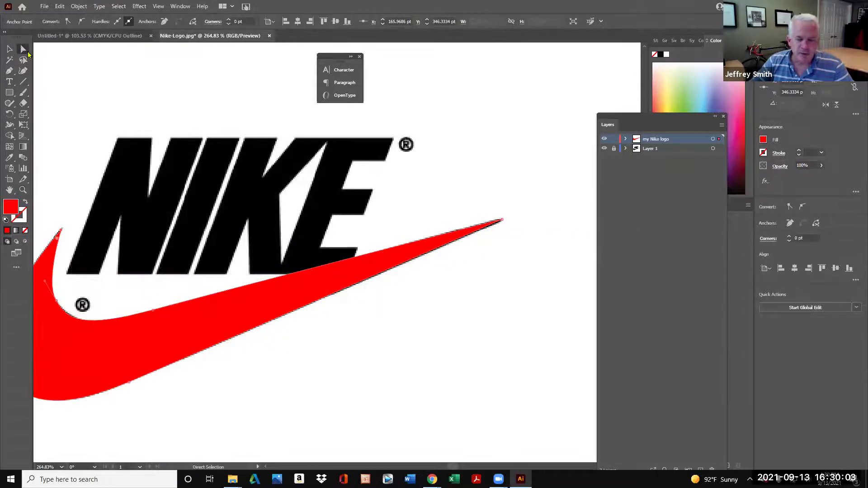
{"action": "left_click", "coordinate": [502, 221]}
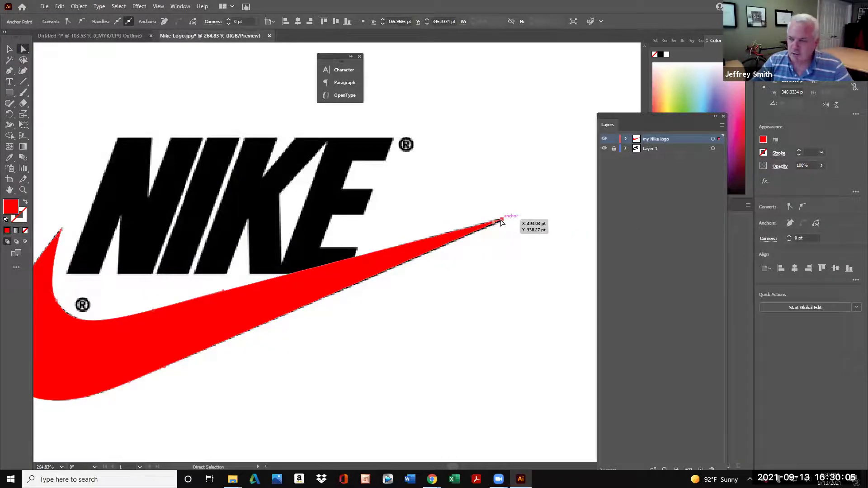
{"action": "left_click", "coordinate": [802, 208]}
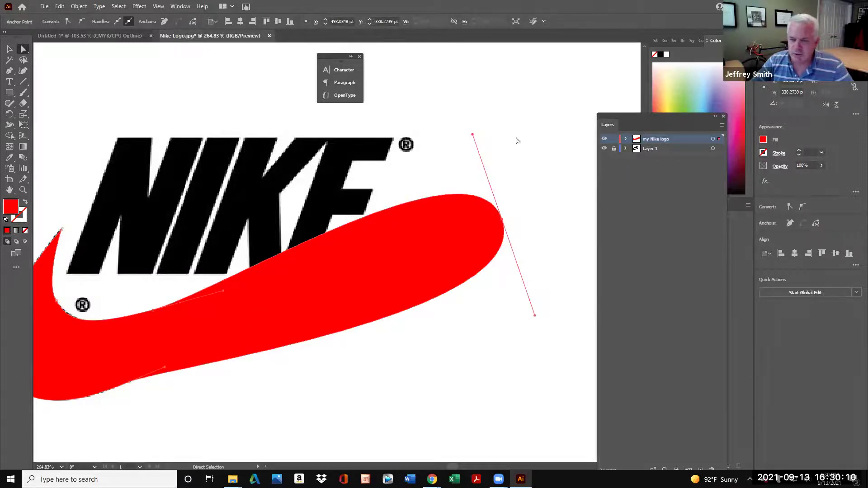
{"action": "left_click", "coordinate": [788, 207]}
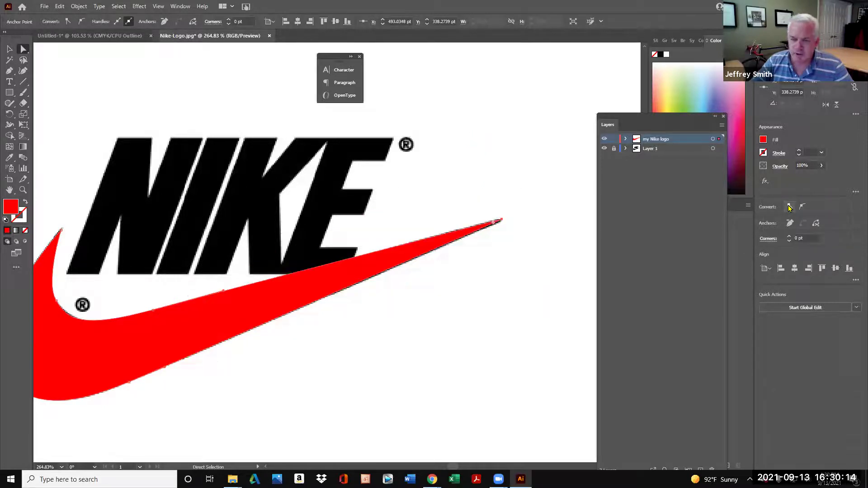
Step: Try pulling the handle on the swoosh's upper edge upward to bend the curve, and undo it
{"action": "scroll", "coordinate": [562, 260], "scroll_direction": "down", "scroll_amount": 2}
{"action": "scroll", "coordinate": [562, 260], "scroll_direction": "up", "scroll_amount": 2}
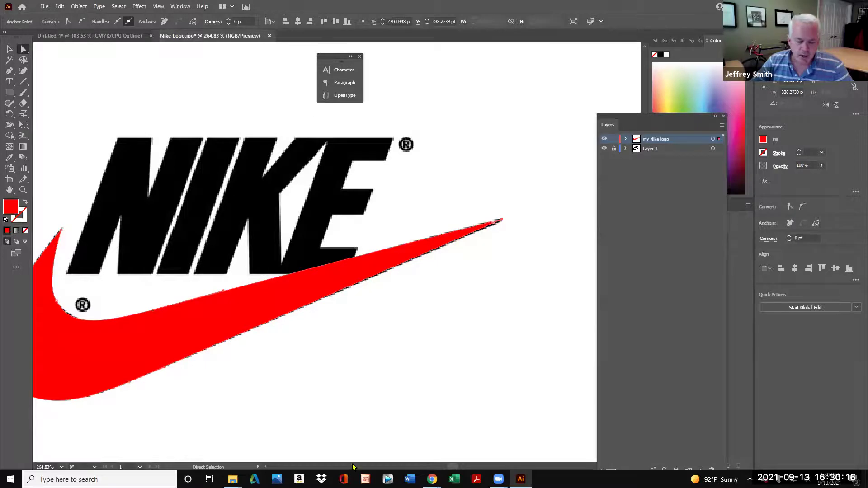
{"action": "scroll", "coordinate": [267, 468], "scroll_direction": "left", "scroll_amount": 4}
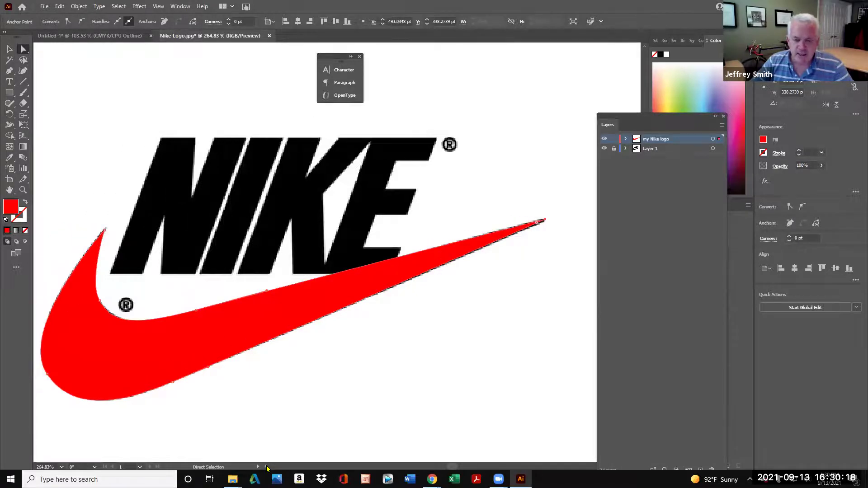
{"action": "scroll", "coordinate": [266, 469], "scroll_direction": "left", "scroll_amount": 2}
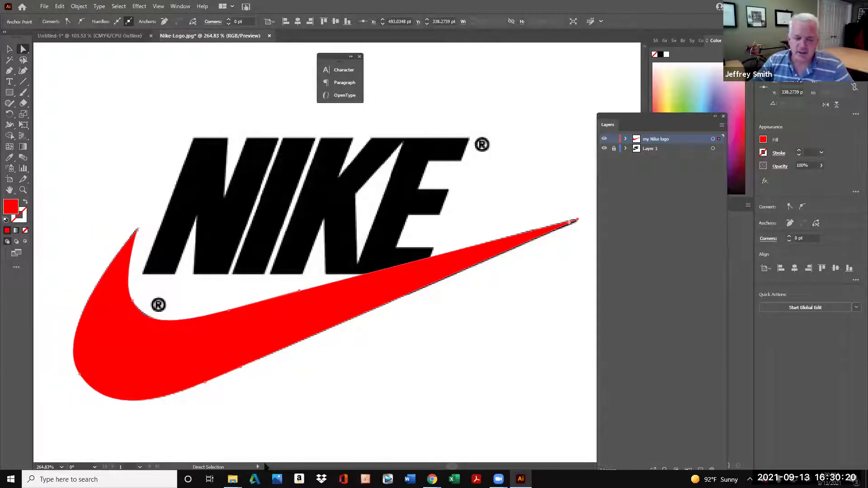
{"action": "left_click_drag", "start_coordinate": [299, 291], "coordinate": [300, 271]}
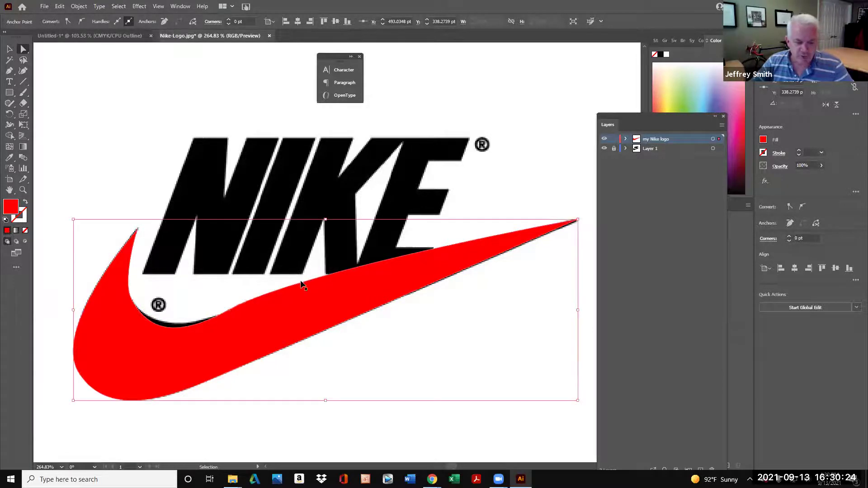
{"action": "key", "text": "ctrl+z"}
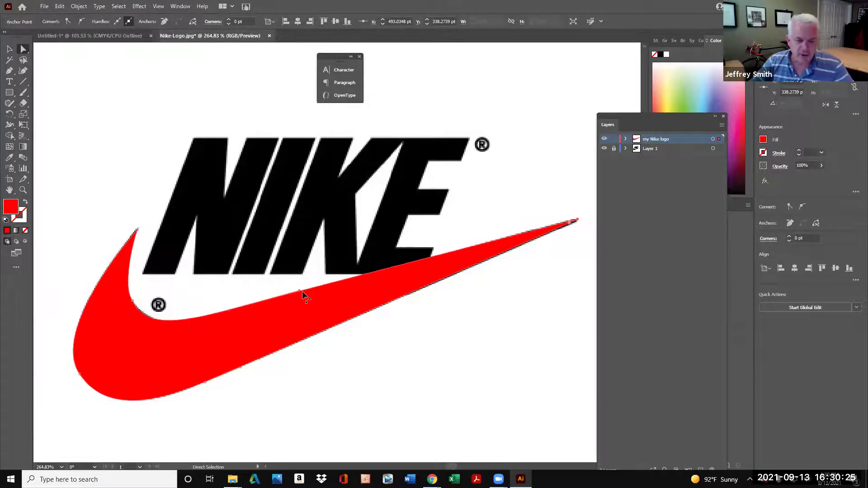
Step: Try removing the anchor point at the swoosh's inner bend with the Delete Anchor Point tool, and undo it
{"action": "left_click", "coordinate": [14, 72]}
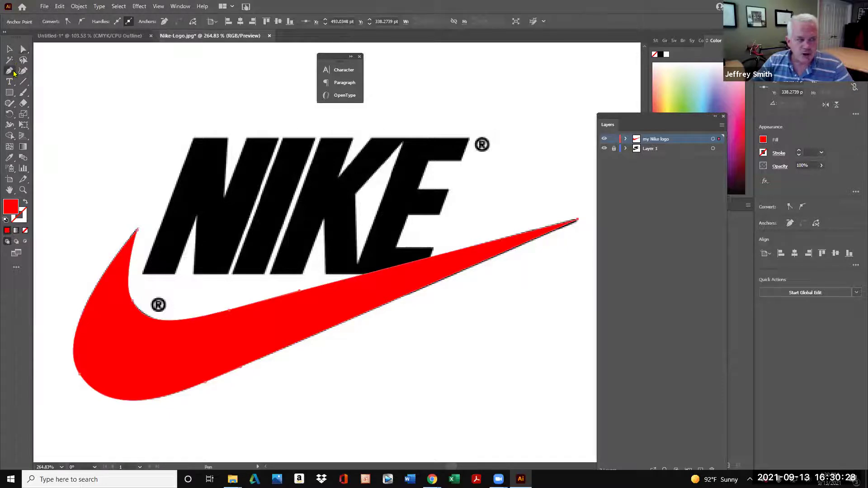
{"action": "left_click_drag", "start_coordinate": [14, 73], "coordinate": [66, 96]}
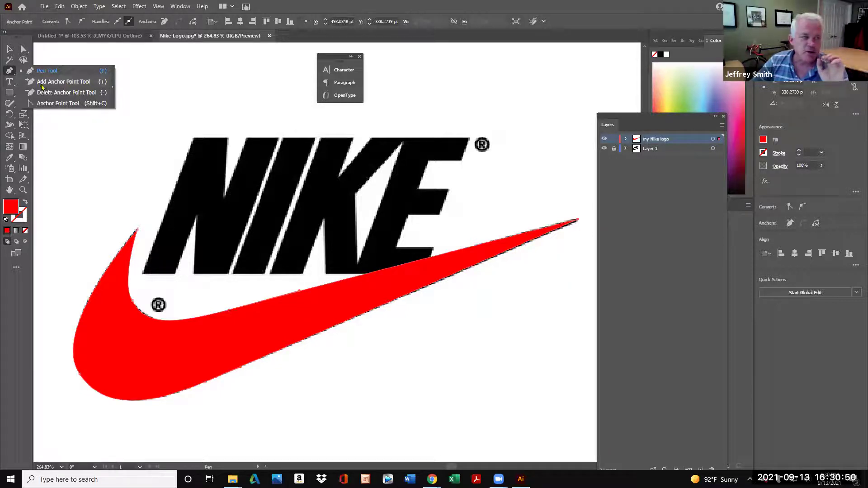
{"action": "left_click", "coordinate": [48, 93]}
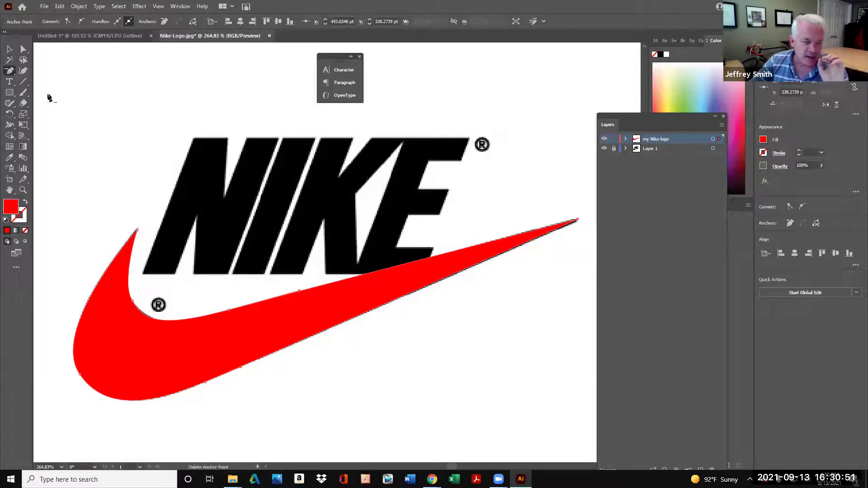
{"action": "left_click", "coordinate": [133, 302]}
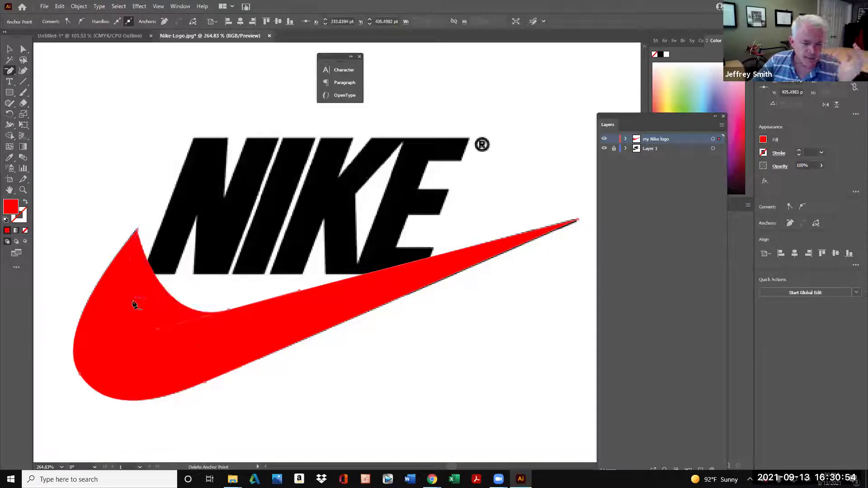
{"action": "key", "text": "ctrl+z"}
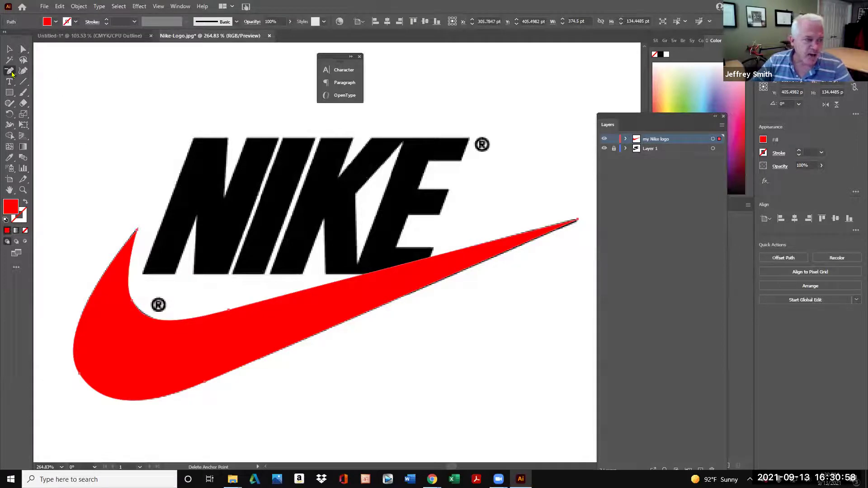
Step: Add an anchor point on the inner edge between the upper tip and the bend, try moving it outward, and undo the move
{"action": "left_click_drag", "start_coordinate": [13, 75], "coordinate": [45, 80]}
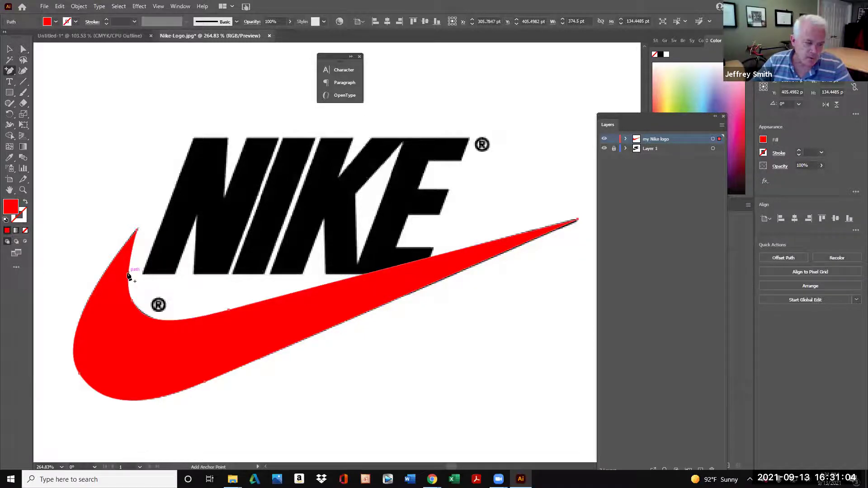
{"action": "left_click", "coordinate": [128, 275]}
{"action": "left_click", "coordinate": [23, 49]}
{"action": "left_click_drag", "start_coordinate": [128, 273], "coordinate": [149, 262]}
{"action": "key", "text": "ctrl+z"}
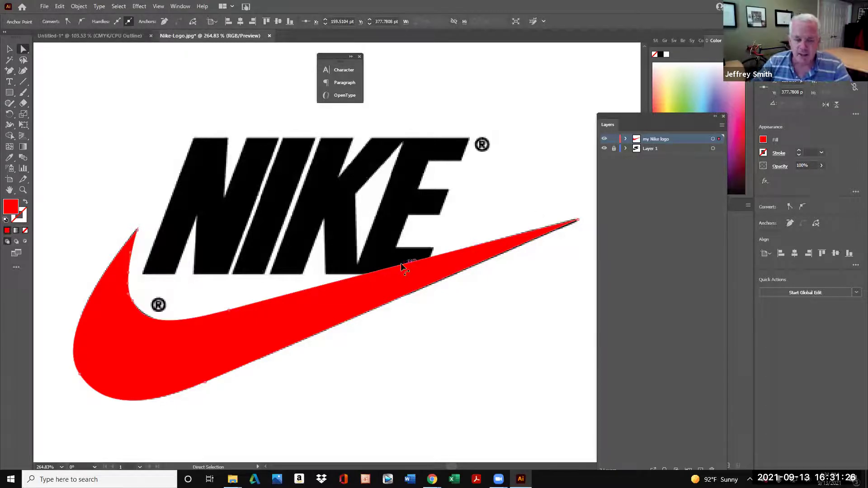
Step: Hide and show the my Nike logo layer and Layer 1 in turn to compare the tracing with the original image
{"action": "left_click", "coordinate": [604, 139]}
{"action": "left_click", "coordinate": [604, 139]}
{"action": "left_click", "coordinate": [604, 149]}
{"action": "left_click", "coordinate": [604, 149]}
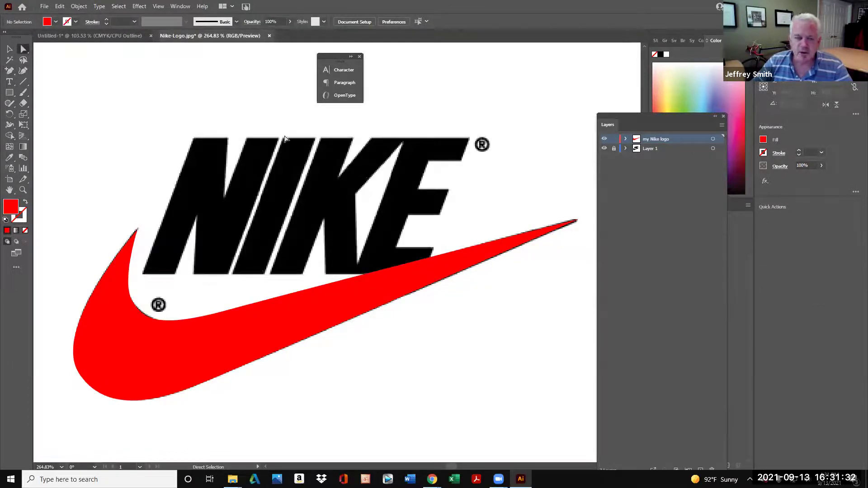
Step: Create a new layer named Nike Font above the my Nike logo layer
{"action": "left_click", "coordinate": [722, 126]}
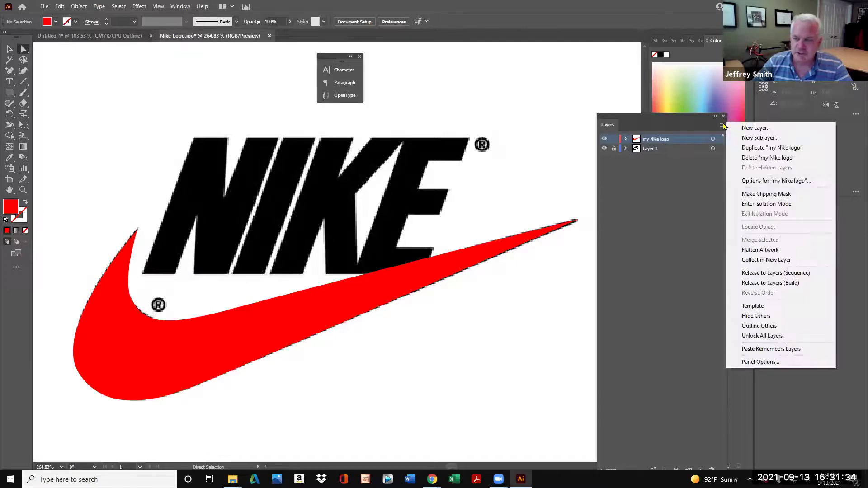
{"action": "left_click", "coordinate": [747, 129]}
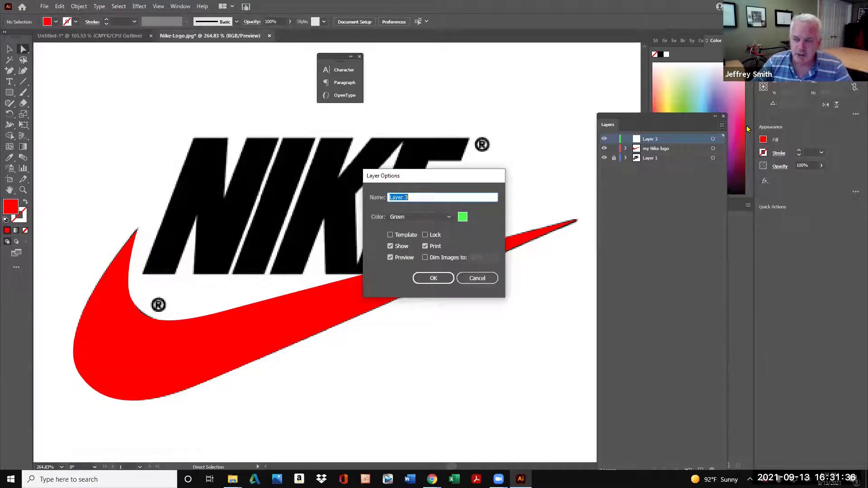
{"action": "type", "text": "nt"}
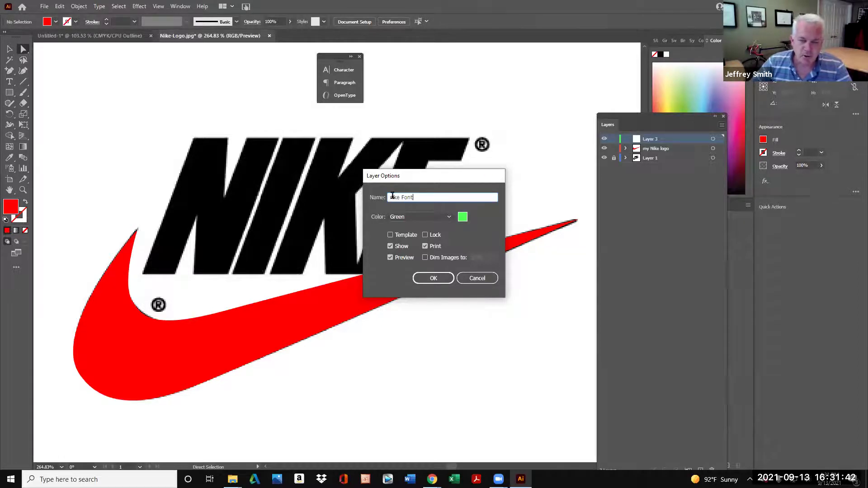
{"action": "type", "text": "N"}
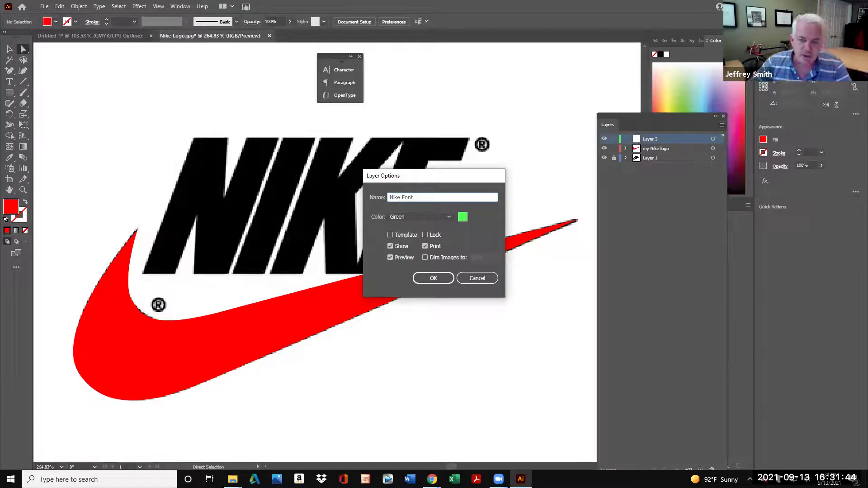
{"action": "left_click", "coordinate": [442, 278]}
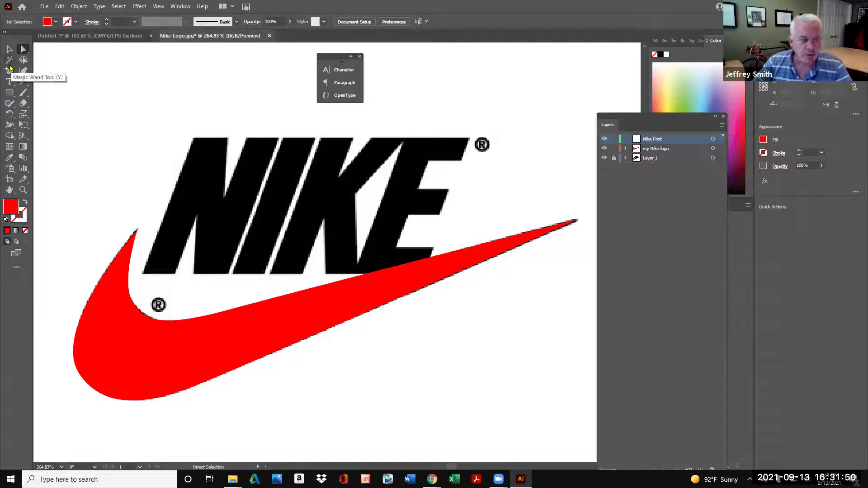
Step: Set the fill colour to pure blue, 0000FF
{"action": "double_click", "coordinate": [8, 208]}
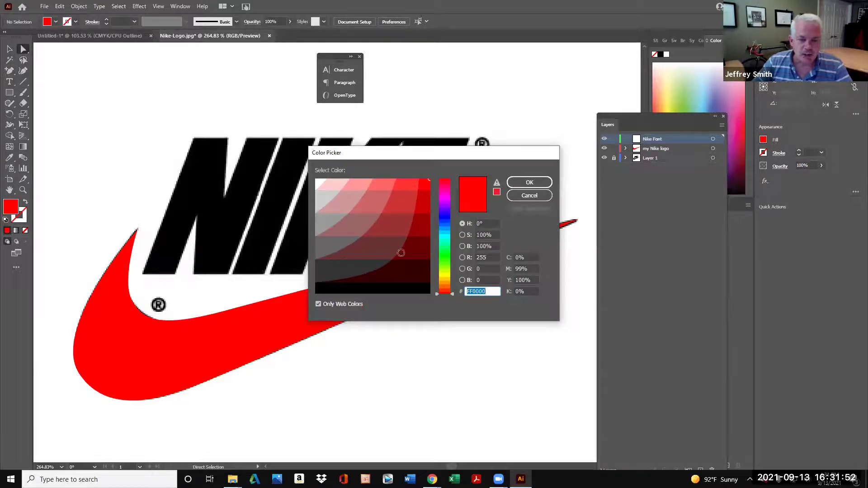
{"action": "left_click", "coordinate": [443, 217]}
{"action": "left_click", "coordinate": [535, 184]}
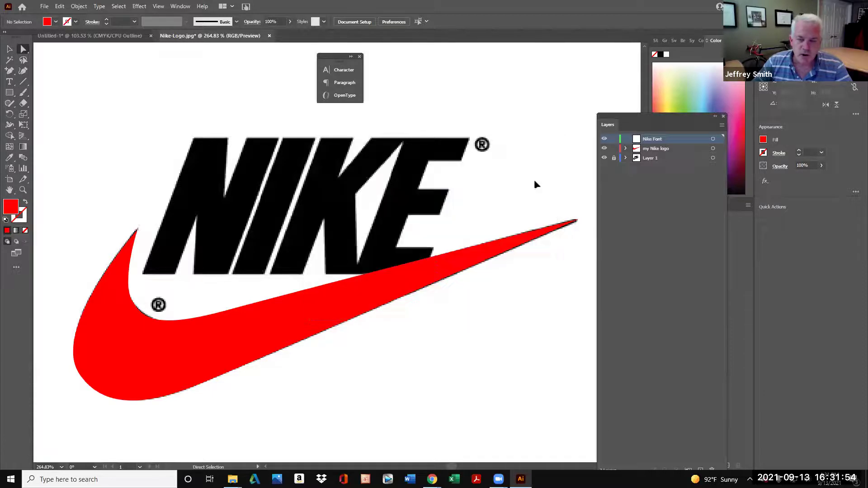
Step: Trace the letter N of the NIKE lettering with the Pen tool as a closed straight-edged shape on the Nike Font layer
{"action": "left_click", "coordinate": [12, 71]}
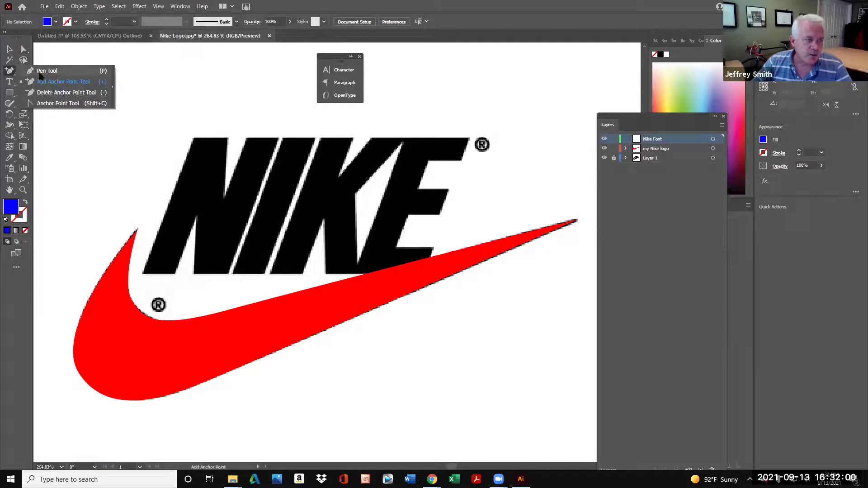
{"action": "left_click", "coordinate": [59, 72]}
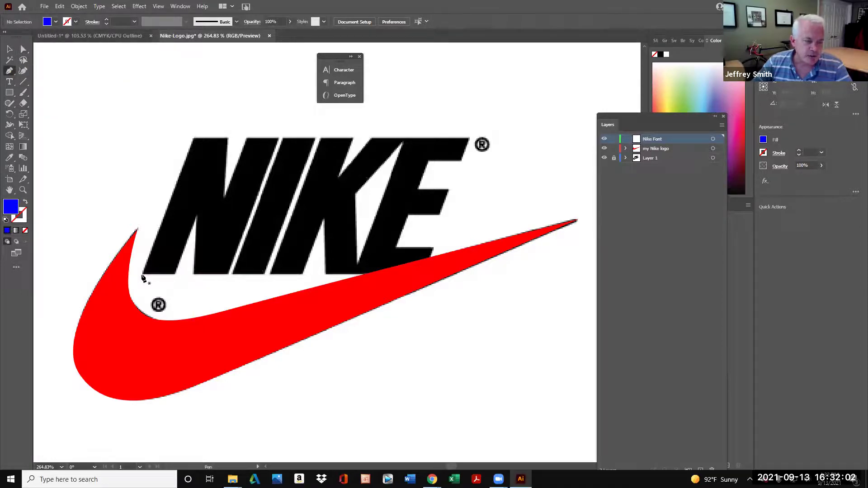
{"action": "left_click", "coordinate": [143, 275]}
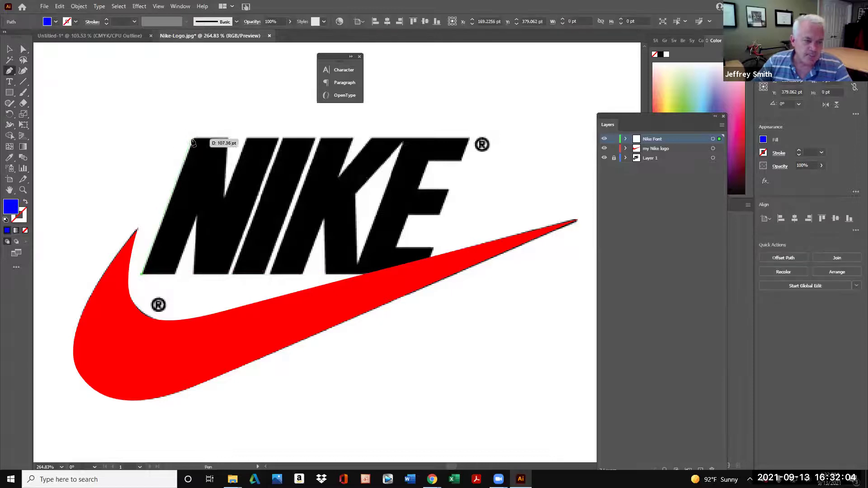
{"action": "left_click", "coordinate": [193, 138]}
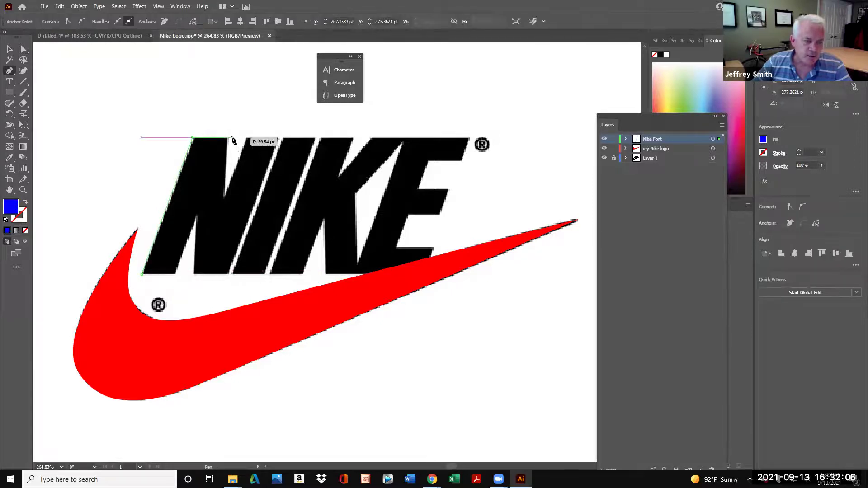
{"action": "left_click", "coordinate": [228, 137]}
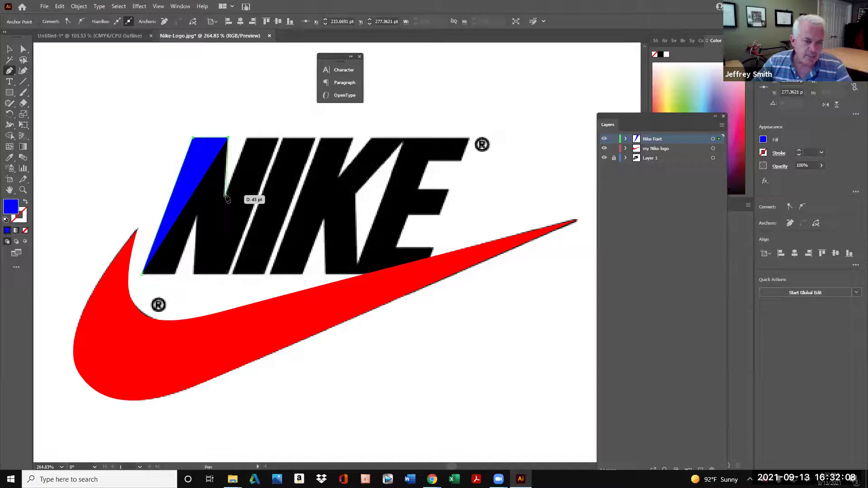
{"action": "left_click", "coordinate": [224, 197]}
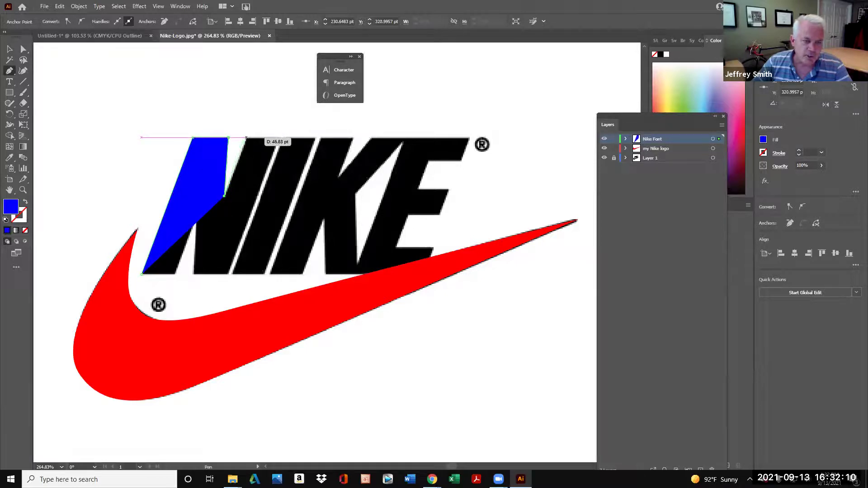
{"action": "left_click", "coordinate": [246, 138]}
{"action": "left_click", "coordinate": [277, 137]}
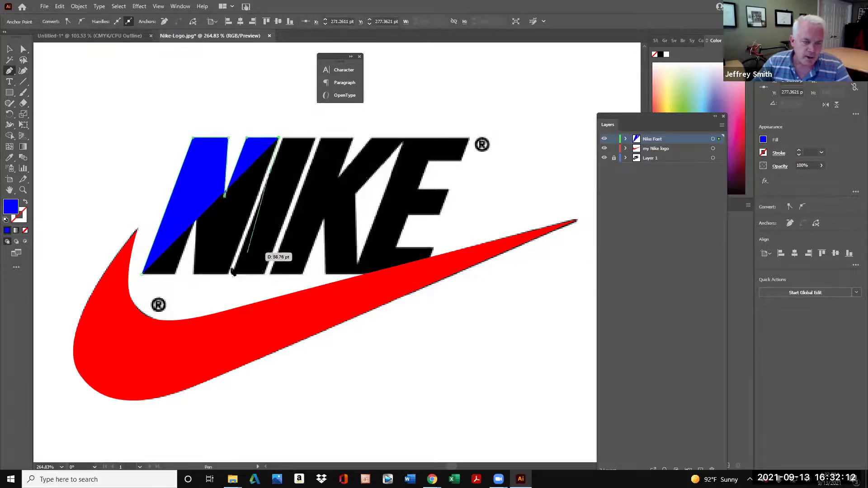
{"action": "left_click", "coordinate": [228, 274]}
{"action": "left_click", "coordinate": [196, 273]}
{"action": "left_click", "coordinate": [196, 211]}
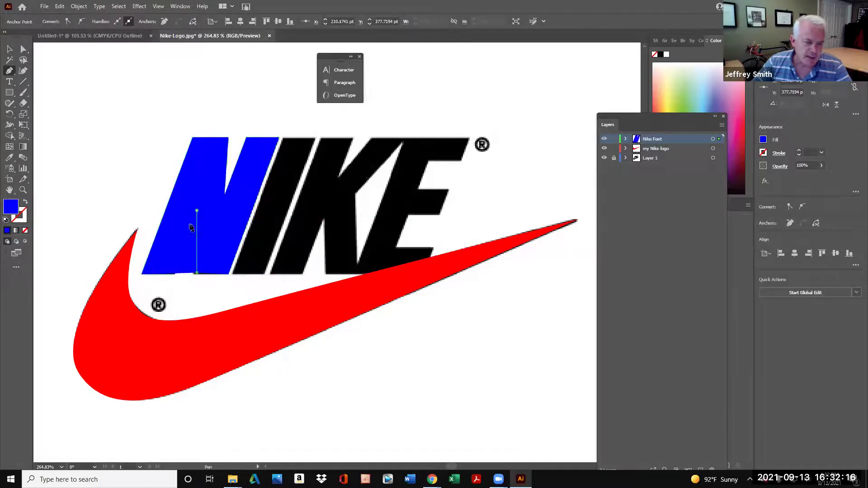
{"action": "left_click", "coordinate": [177, 274]}
{"action": "left_click", "coordinate": [142, 274]}
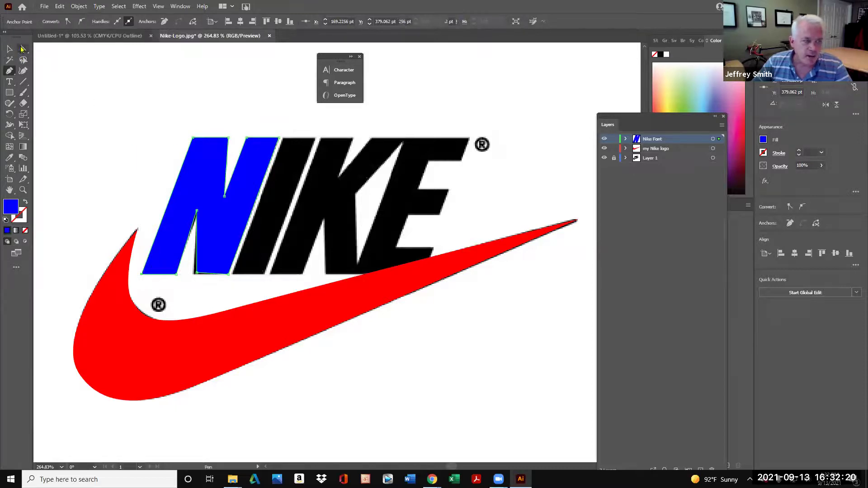
Step: Move the N's misplaced lower inner anchor onto the original letter's corner and fill the shape with magenta FF00FF
{"action": "left_click", "coordinate": [23, 50]}
{"action": "left_click_drag", "start_coordinate": [197, 273], "coordinate": [193, 274]}
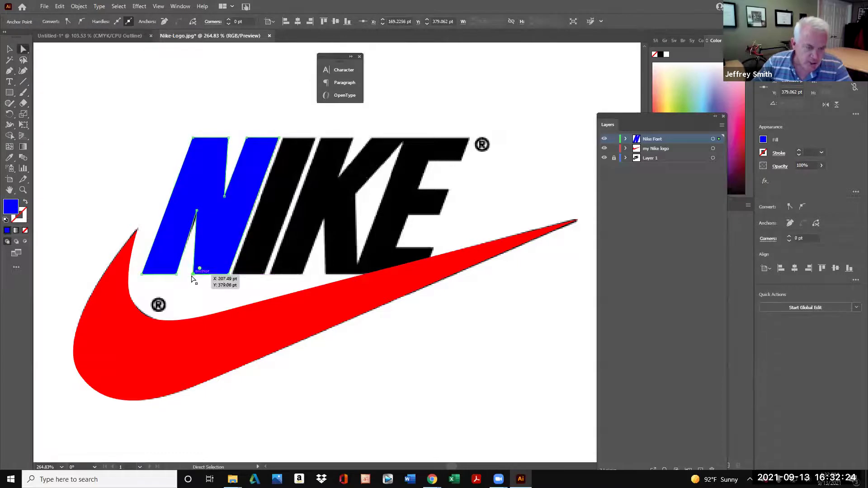
{"action": "double_click", "coordinate": [12, 209]}
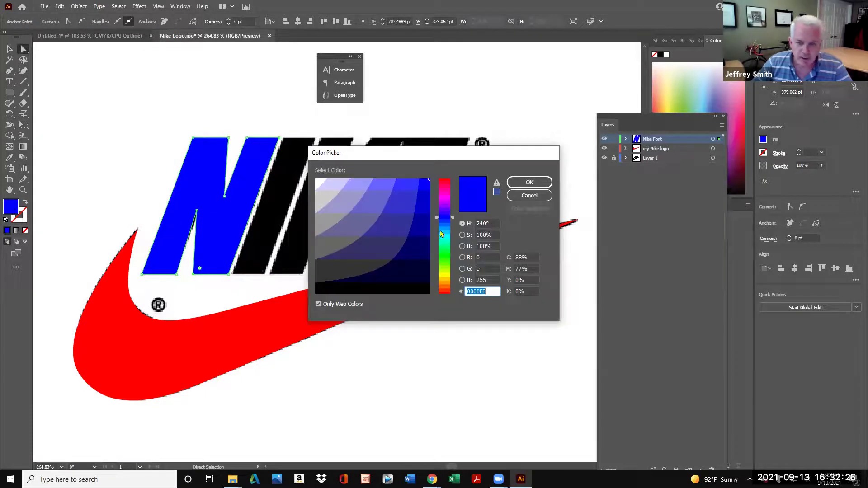
{"action": "left_click", "coordinate": [446, 197]}
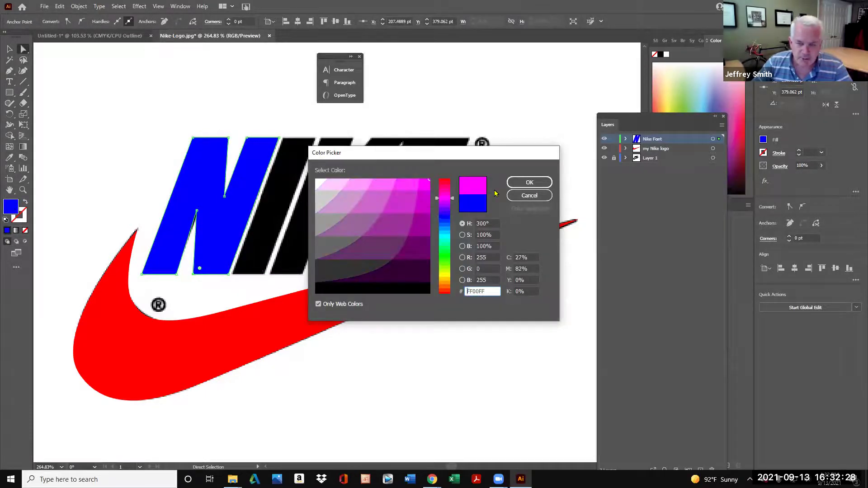
{"action": "left_click", "coordinate": [529, 182]}
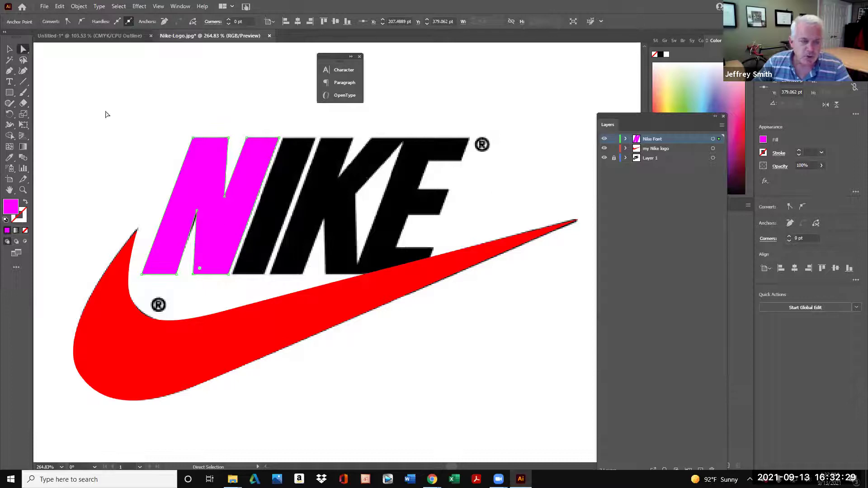
{"action": "left_click", "coordinate": [10, 49]}
{"action": "left_click", "coordinate": [123, 91]}
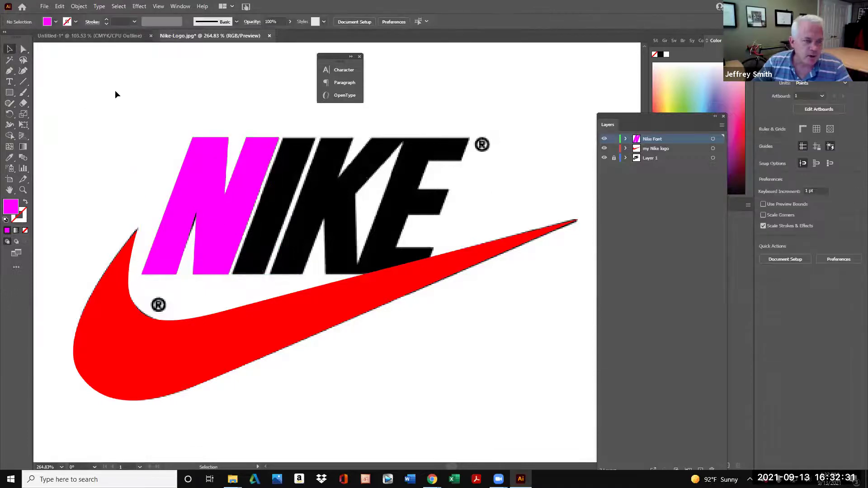
Step: Trace the letter I with the Pen tool as a closed four-cornered shape
{"action": "left_click", "coordinate": [10, 70]}
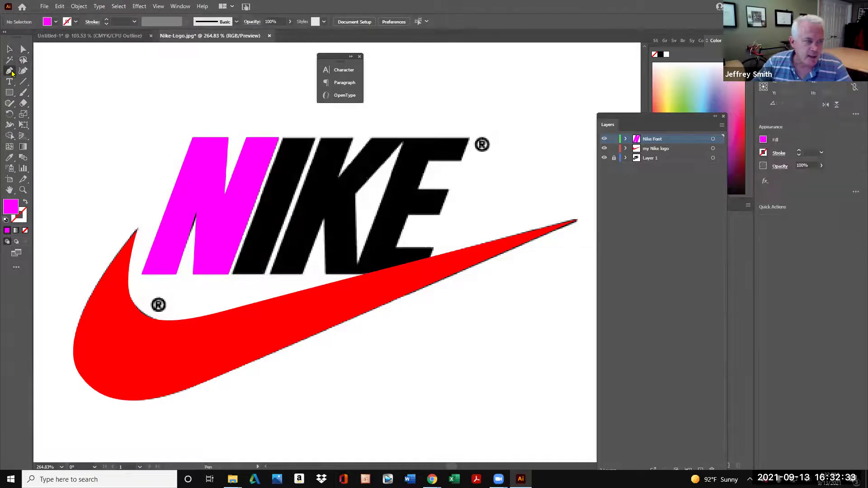
{"action": "left_click", "coordinate": [233, 274]}
{"action": "left_click", "coordinate": [282, 137]}
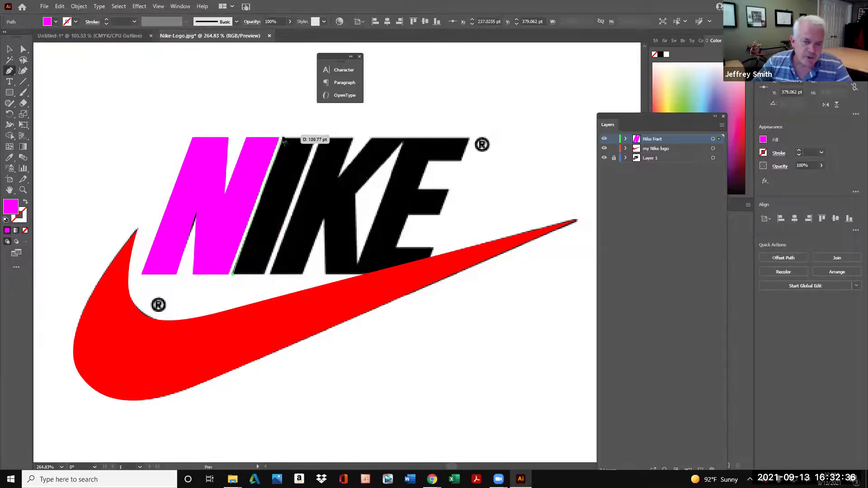
{"action": "left_click", "coordinate": [315, 138]}
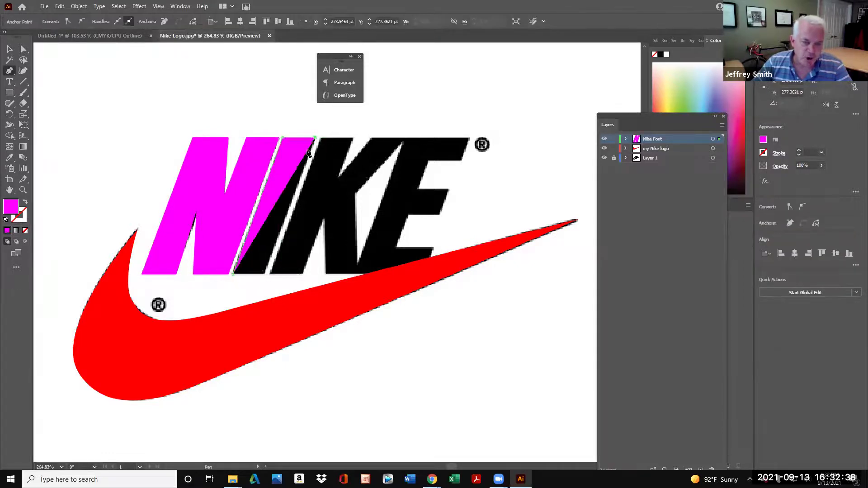
{"action": "left_click", "coordinate": [266, 274]}
{"action": "left_click", "coordinate": [232, 274]}
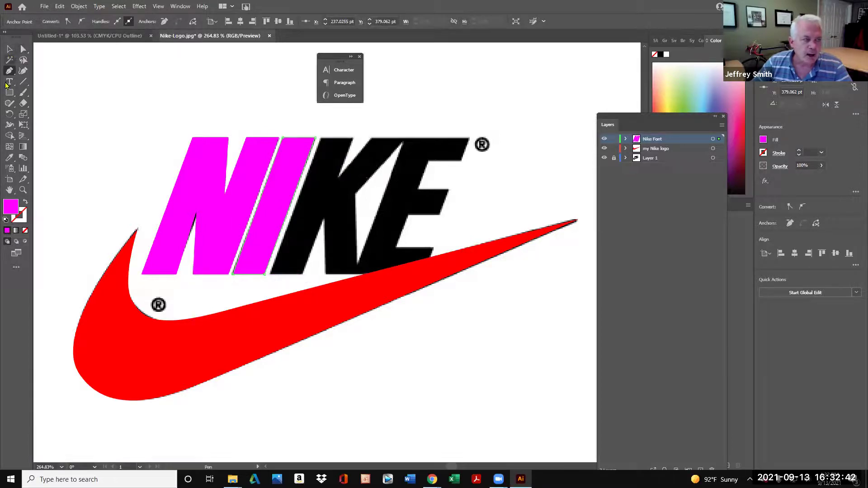
Step: Fill the traced letter I with green 00FF00
{"action": "double_click", "coordinate": [13, 208]}
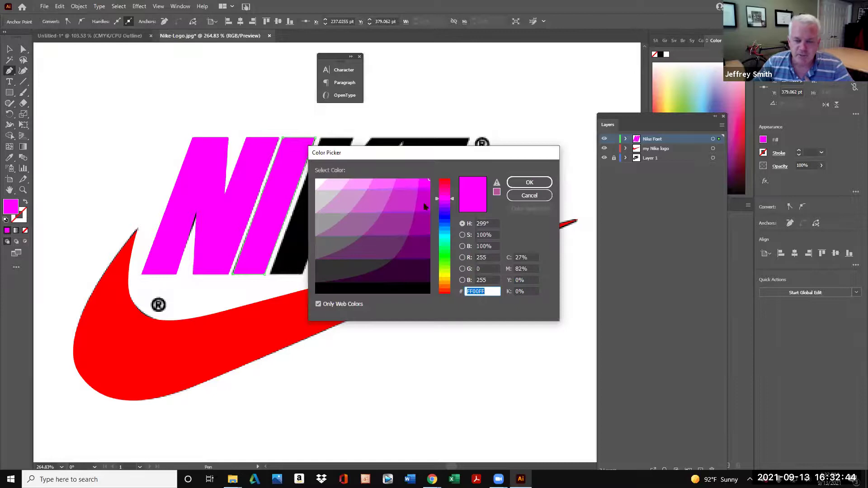
{"action": "left_click", "coordinate": [443, 256]}
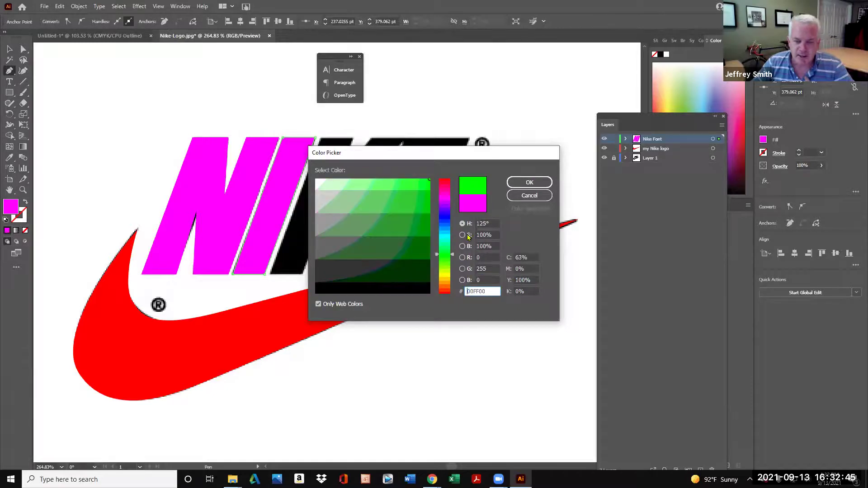
{"action": "left_click", "coordinate": [530, 182]}
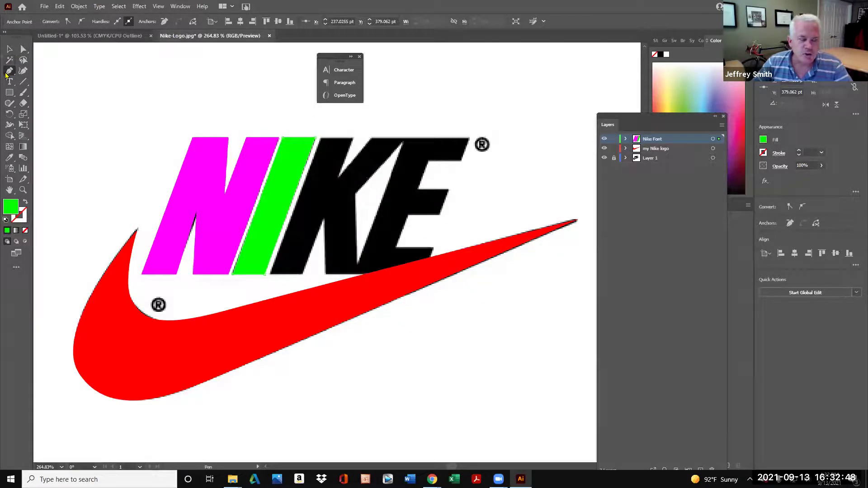
Step: Trace the letter K with the Pen tool as a closed straight-edged shape following its arms and legs
{"action": "left_click", "coordinate": [270, 274]}
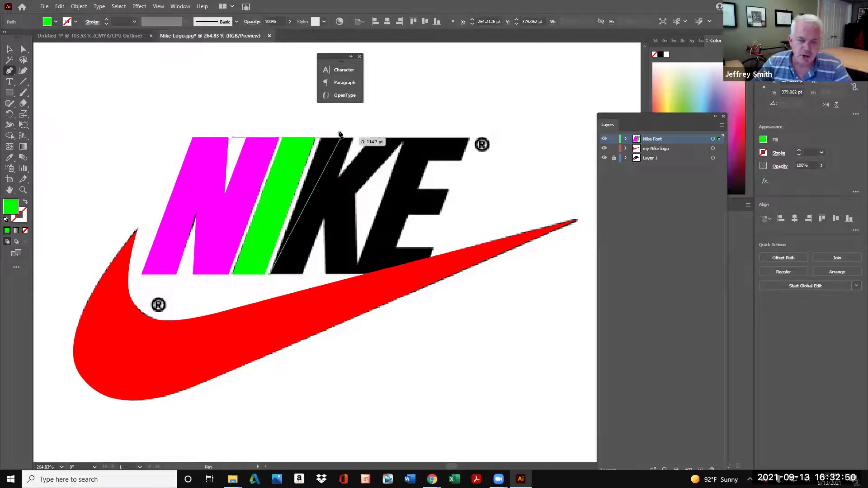
{"action": "left_click", "coordinate": [322, 137]}
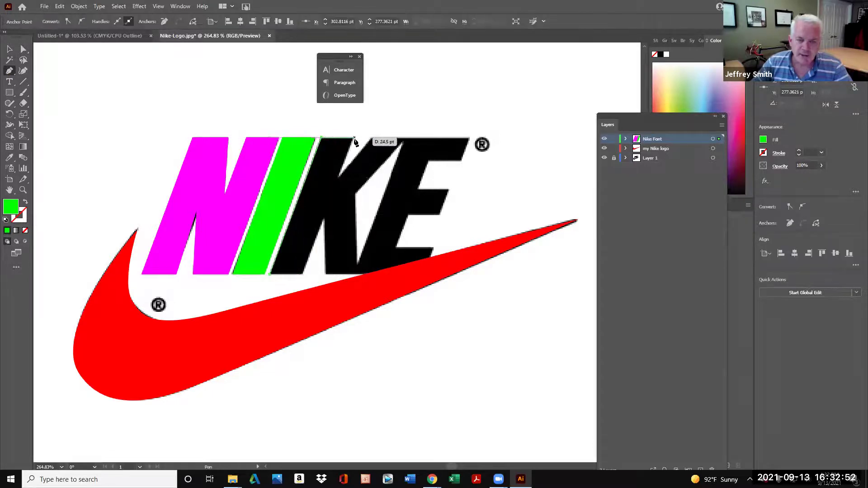
{"action": "left_click", "coordinate": [354, 137]}
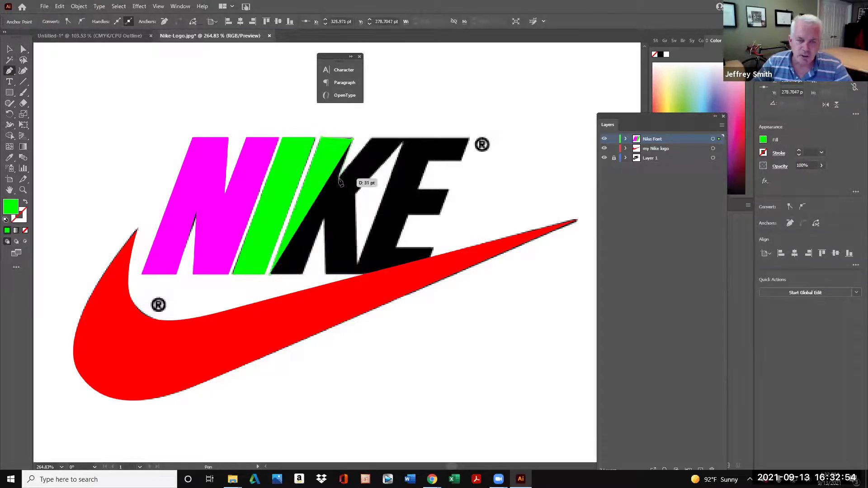
{"action": "left_click", "coordinate": [370, 137]}
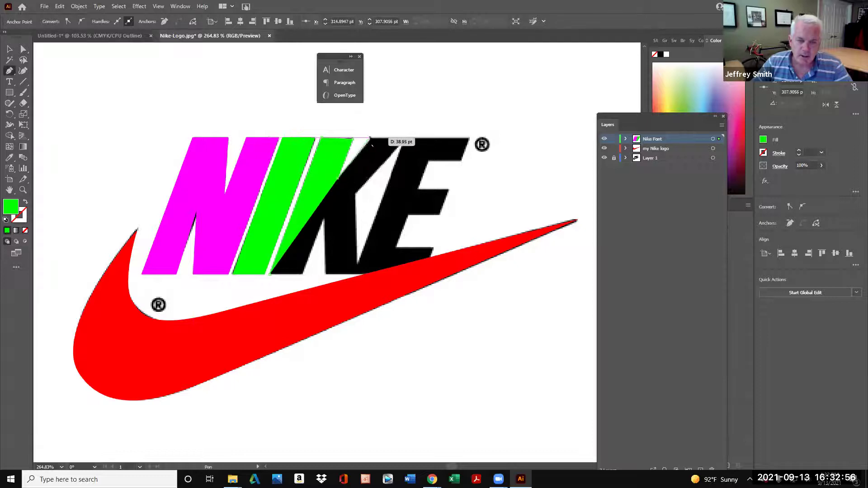
{"action": "left_click", "coordinate": [405, 138]}
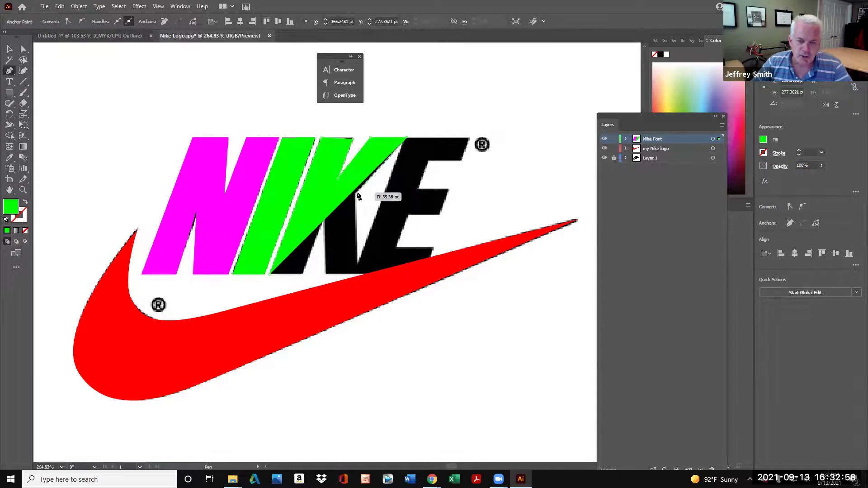
{"action": "left_click", "coordinate": [357, 195]}
{"action": "left_click", "coordinate": [357, 273]}
{"action": "left_click", "coordinate": [326, 274]}
{"action": "left_click", "coordinate": [325, 214]}
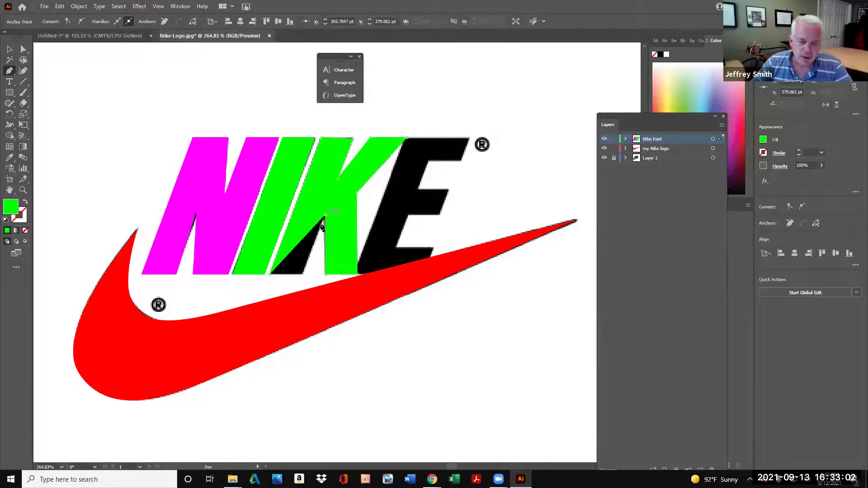
{"action": "left_click", "coordinate": [303, 274]}
{"action": "left_click", "coordinate": [269, 275]}
{"action": "left_click", "coordinate": [239, 247]}
{"action": "key", "text": "Escape"}
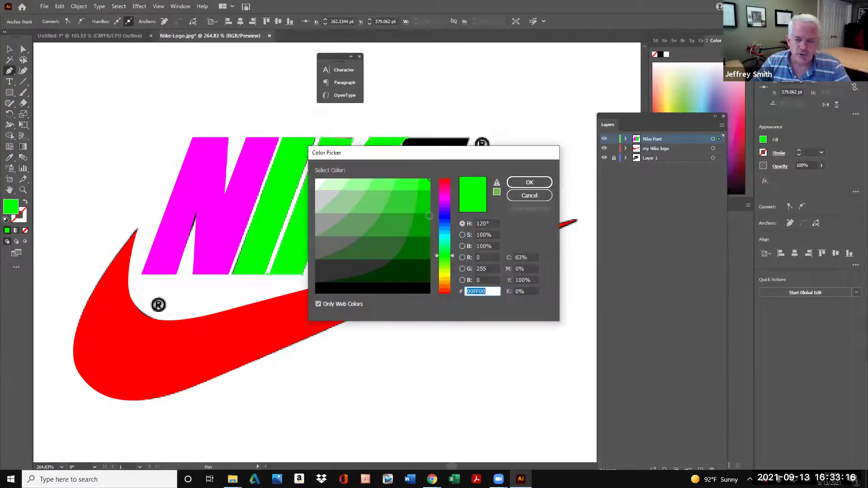
Step: Fill the traced letter K with orange FF6600 and adjust the anchor at its left arm's upper inner corner
{"action": "left_click", "coordinate": [445, 287]}
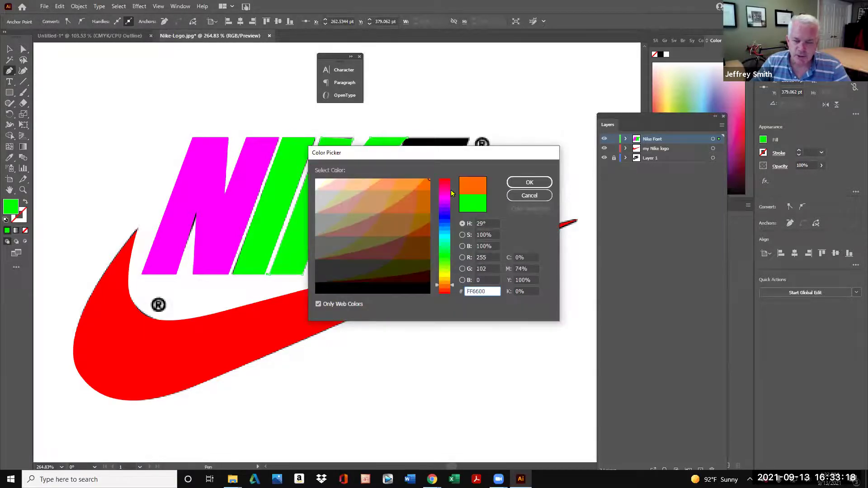
{"action": "left_click", "coordinate": [540, 183]}
{"action": "key", "text": "a"}
{"action": "left_click_drag", "start_coordinate": [352, 139], "coordinate": [353, 138]}
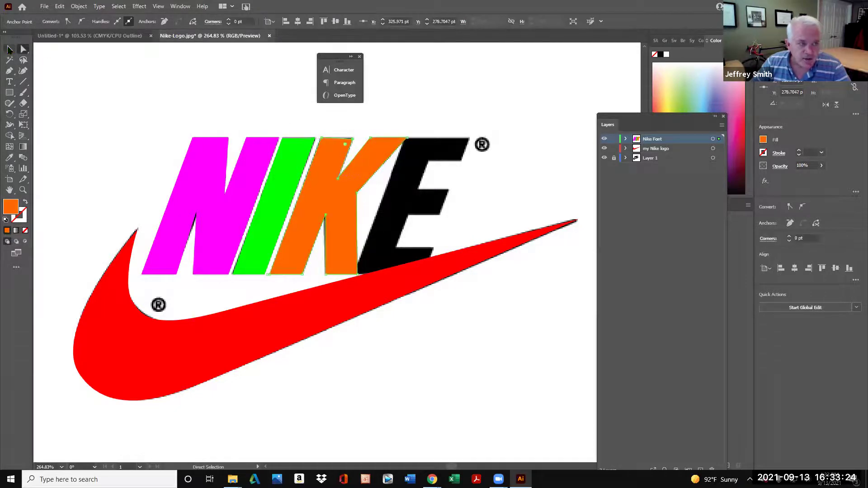
Step: Try moving the whole letter K and a single upper anchor of it, undoing each move
{"action": "left_click", "coordinate": [9, 48]}
{"action": "left_click_drag", "start_coordinate": [346, 188], "coordinate": [375, 163]}
{"action": "key", "text": "ctrl+z"}
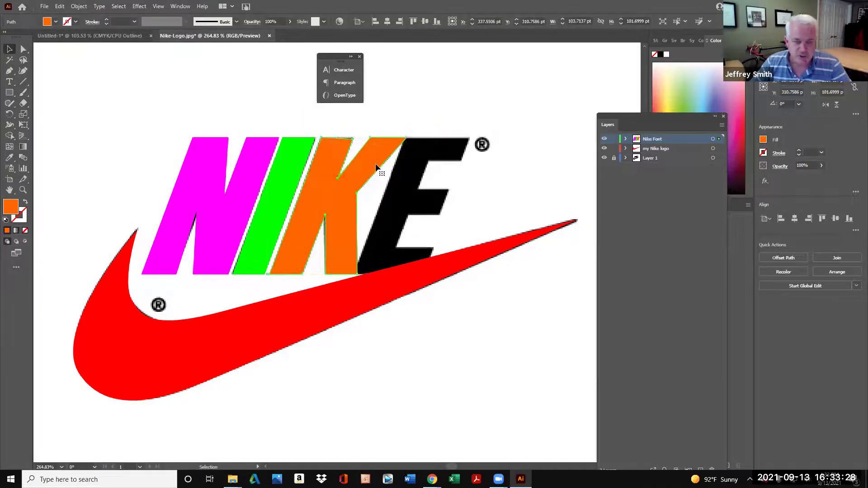
{"action": "key", "text": "a"}
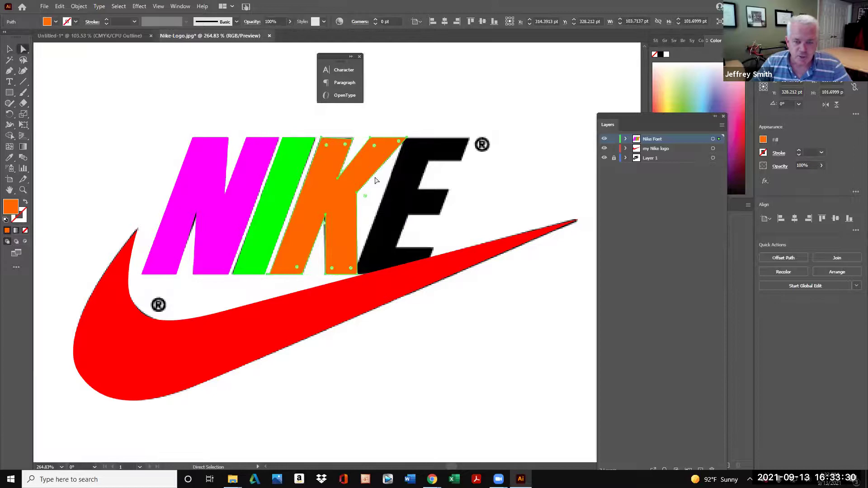
{"action": "mouse_move", "coordinate": [352, 139]}
{"action": "left_mouse_down"}
{"action": "mouse_move", "coordinate": [356, 132]}
{"action": "mouse_move", "coordinate": [353, 140]}
{"action": "left_mouse_up"}
{"action": "key", "text": "ctrl+z"}
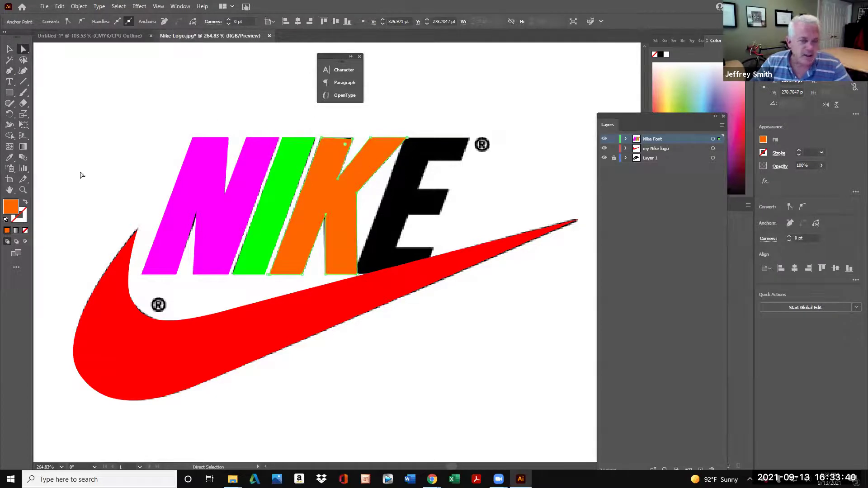
Step: Deselect the artwork and set the fill colour to light blue
{"action": "left_click", "coordinate": [507, 180]}
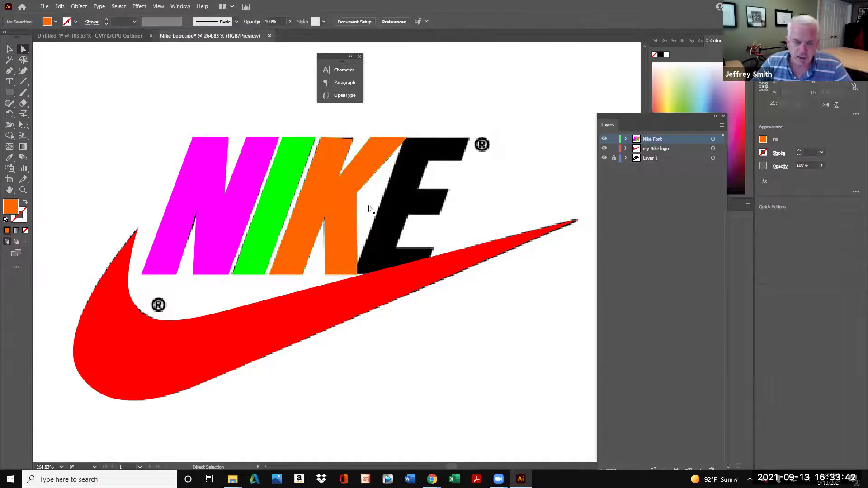
{"action": "double_click", "coordinate": [8, 206]}
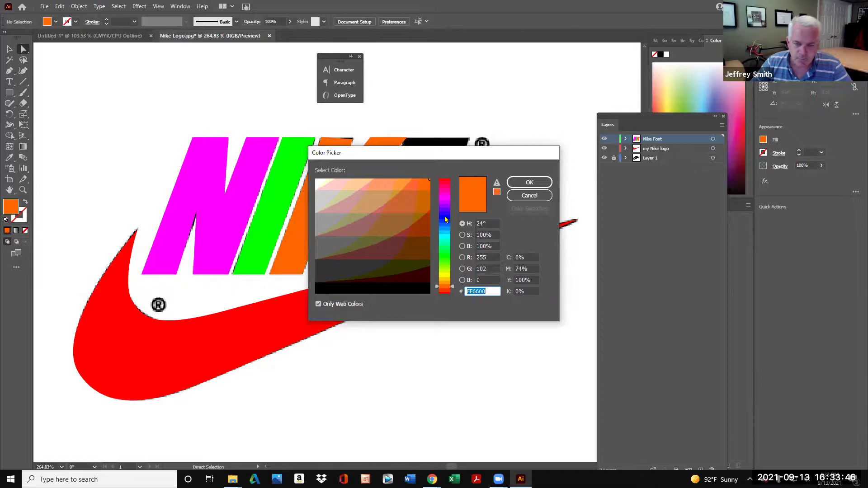
{"action": "left_click", "coordinate": [445, 236]}
{"action": "left_click", "coordinate": [530, 182]}
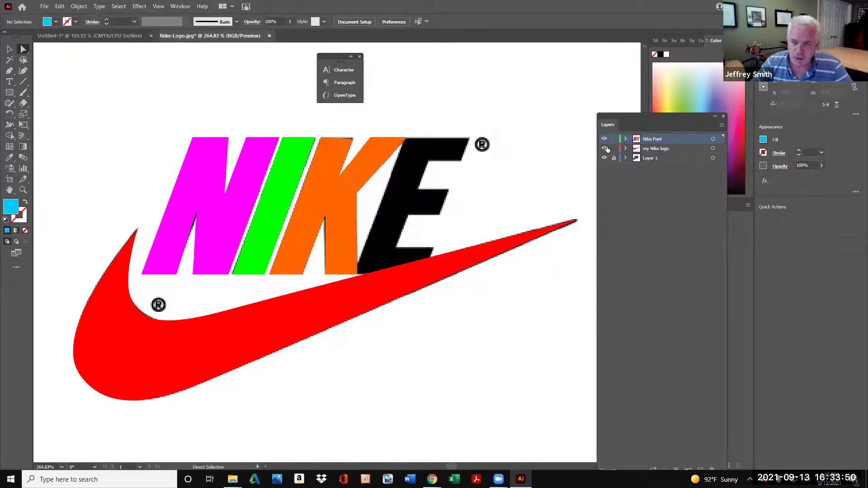
Step: Trace the letter E with the Pen tool as a closed straight-edged shape around its three arms, and deselect it
{"action": "left_click", "coordinate": [9, 70]}
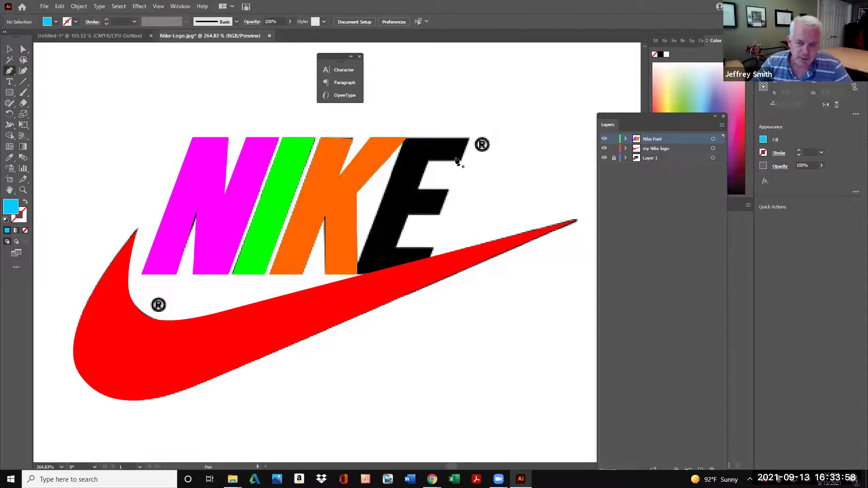
{"action": "left_click", "coordinate": [469, 138]}
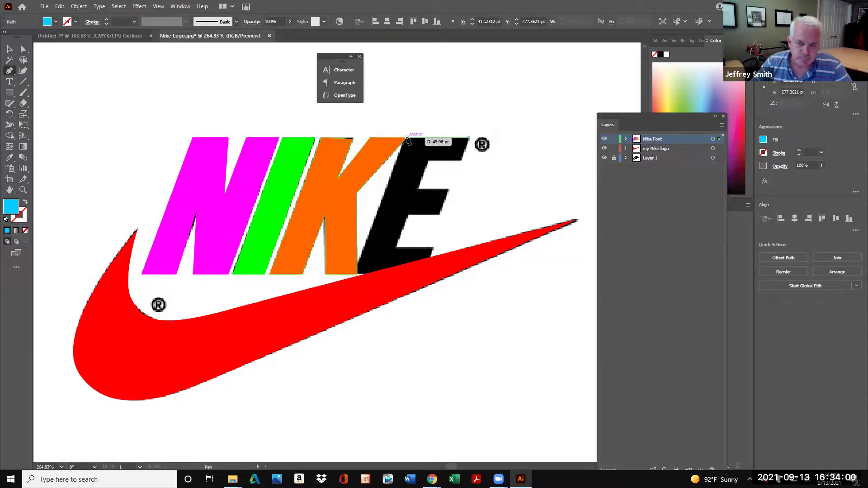
{"action": "left_click", "coordinate": [407, 139]}
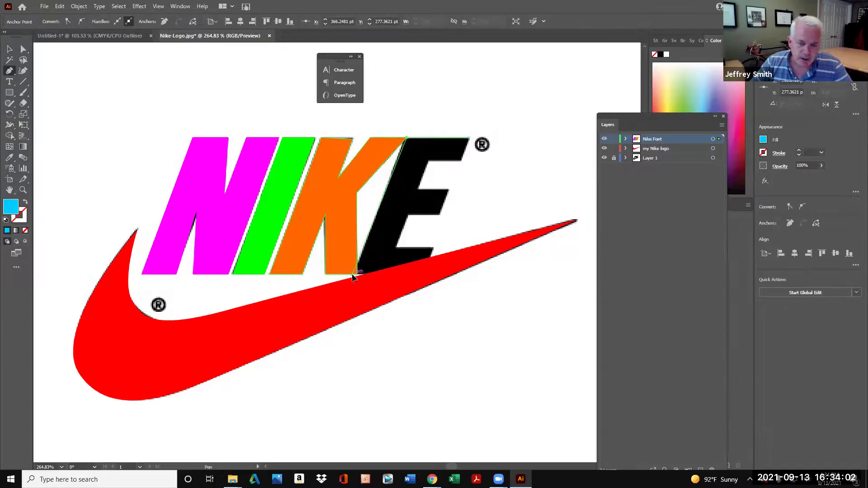
{"action": "left_click", "coordinate": [354, 275]}
{"action": "left_click", "coordinate": [427, 277]}
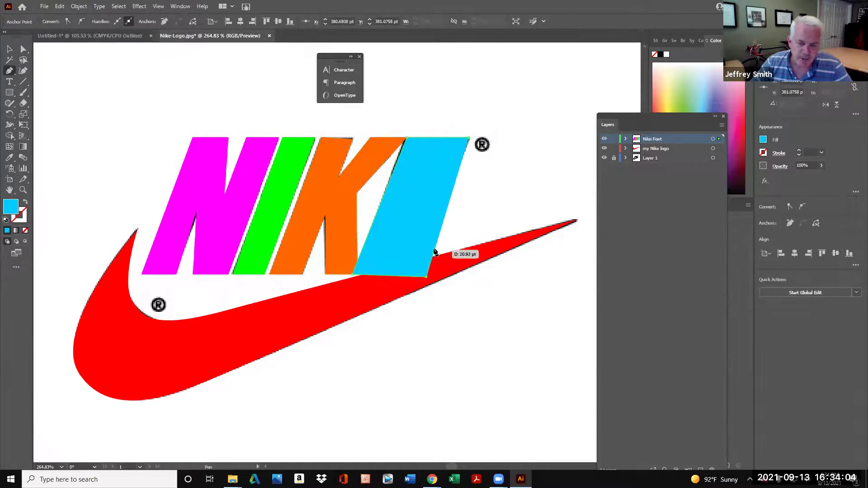
{"action": "left_click", "coordinate": [433, 247]}
{"action": "left_click", "coordinate": [398, 246]}
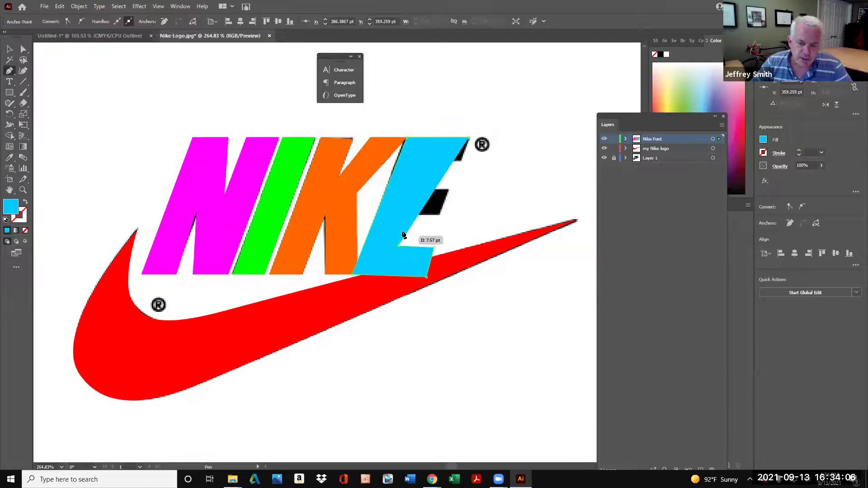
{"action": "left_click", "coordinate": [406, 215]}
{"action": "left_click", "coordinate": [439, 215]}
{"action": "left_click", "coordinate": [450, 187]}
{"action": "left_click", "coordinate": [419, 187]}
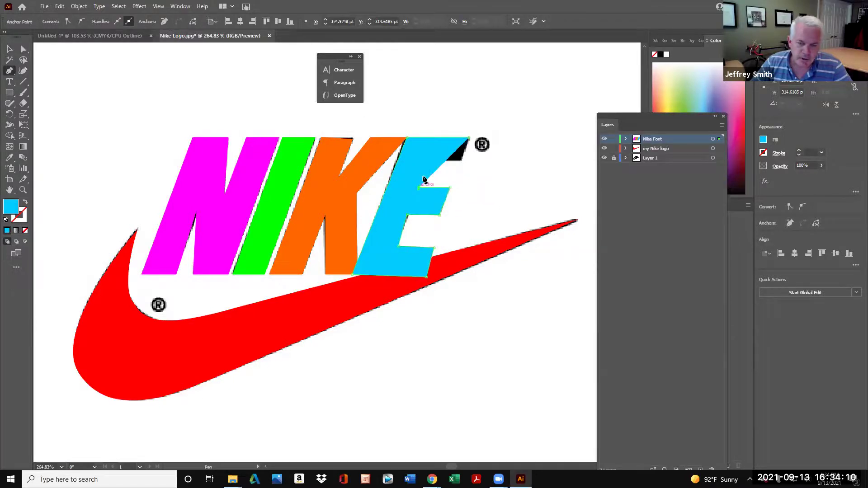
{"action": "left_click", "coordinate": [426, 160]}
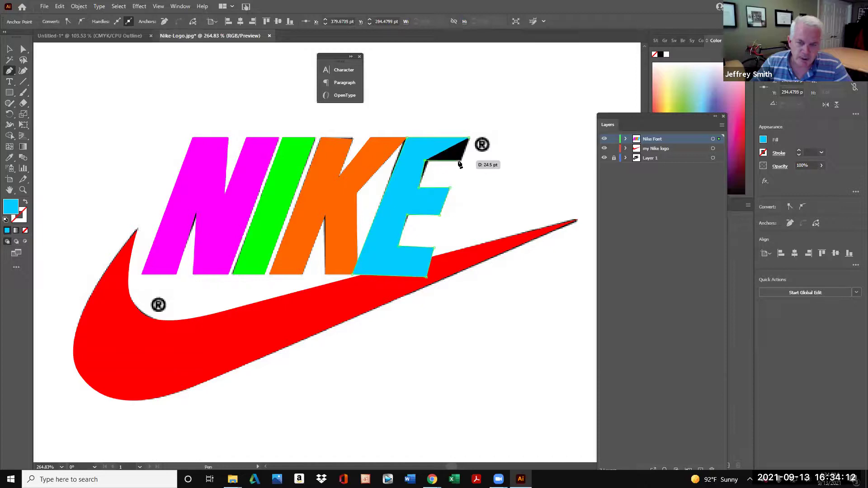
{"action": "left_click", "coordinate": [461, 160]}
{"action": "left_click", "coordinate": [469, 138]}
{"action": "left_click", "coordinate": [8, 48]}
{"action": "left_click", "coordinate": [163, 108]}
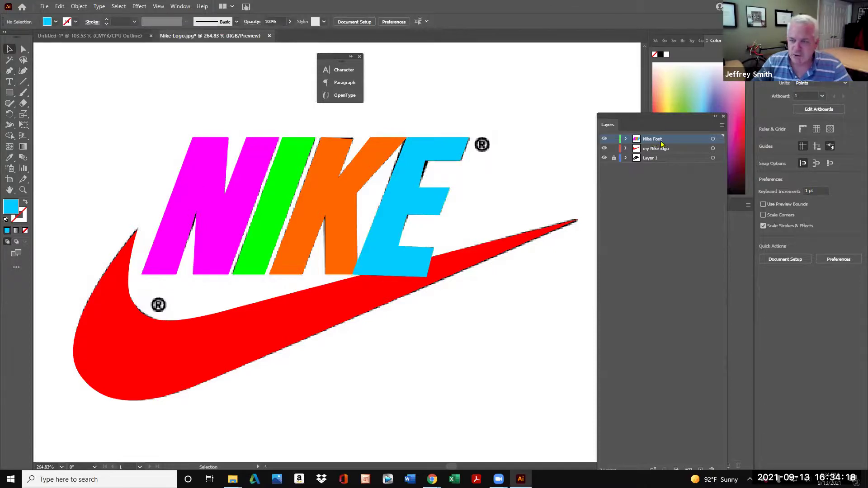
Step: Try to place the Nike Font layer below the my Nike logo layer, and undo the latest changes
{"action": "left_click_drag", "start_coordinate": [662, 140], "coordinate": [665, 151]}
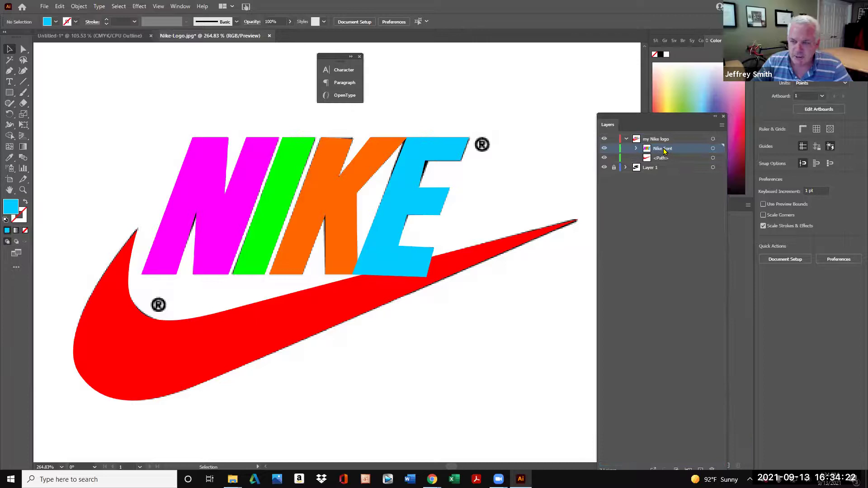
{"action": "key", "text": "ctrl+z"}
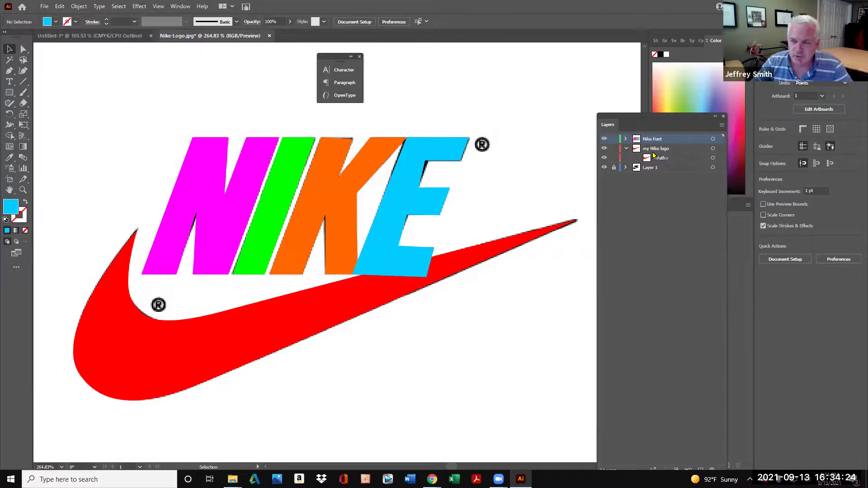
{"action": "key", "text": "ctrl+z"}
{"action": "key", "text": "ctrl+z"}
Step: Reorder the layers so my Nike logo sits above Nike Font, and inspect the paths inside Nike Font
{"action": "left_click", "coordinate": [627, 149]}
{"action": "mouse_move", "coordinate": [646, 149]}
{"action": "left_mouse_down"}
{"action": "mouse_move", "coordinate": [647, 133]}
{"action": "mouse_move", "coordinate": [650, 156]}
{"action": "left_mouse_up"}
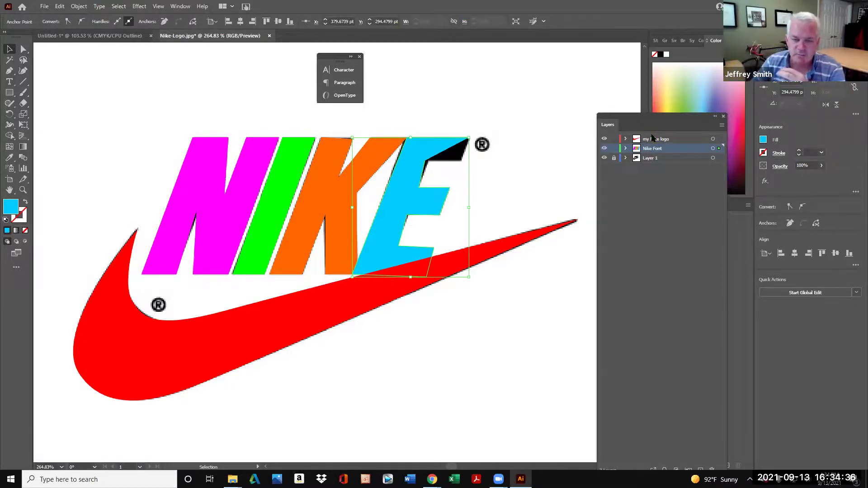
{"action": "left_click", "coordinate": [626, 148]}
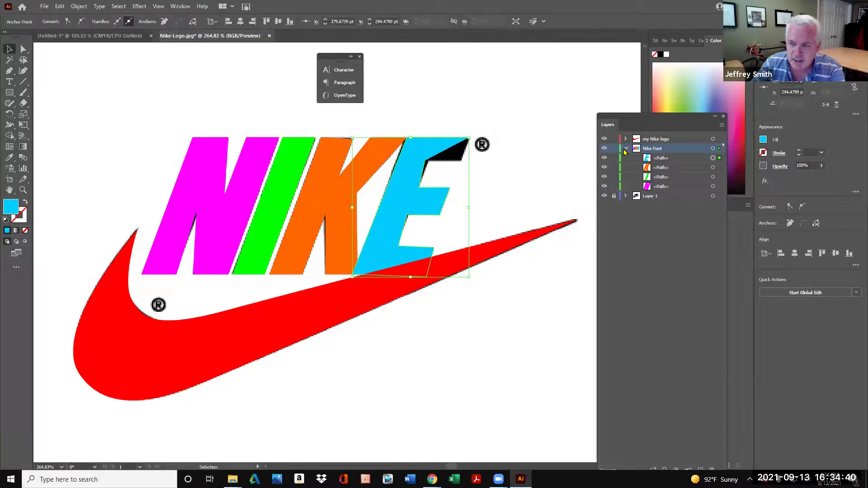
{"action": "left_click", "coordinate": [625, 148]}
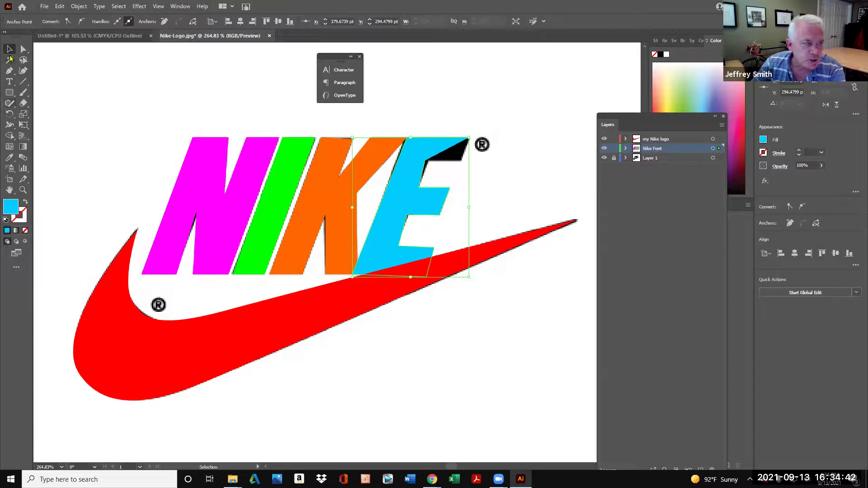
Step: Move the E's inner anchor beneath its upper arm slightly outward onto the original letter's edge
{"action": "left_click", "coordinate": [10, 70]}
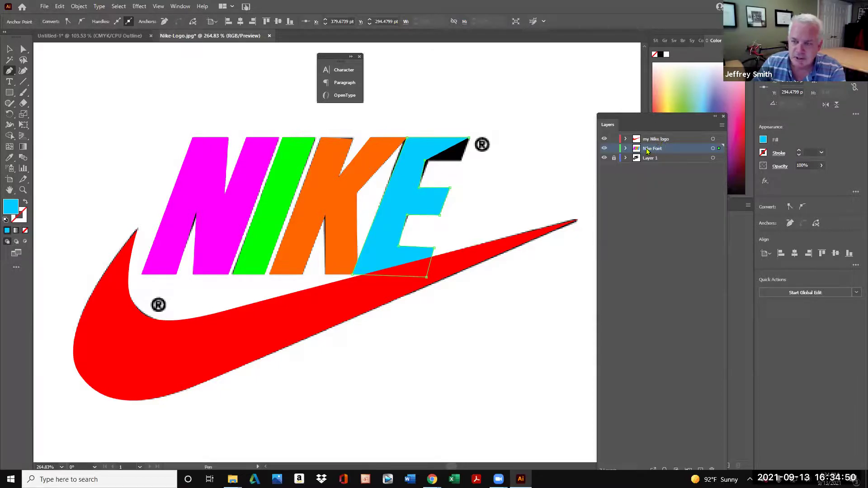
{"action": "left_click_drag", "start_coordinate": [11, 72], "coordinate": [54, 83]}
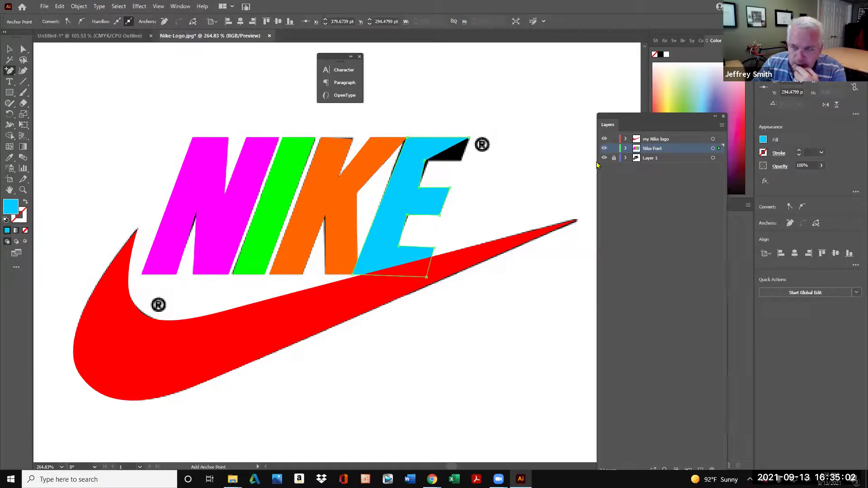
{"action": "left_click", "coordinate": [24, 49]}
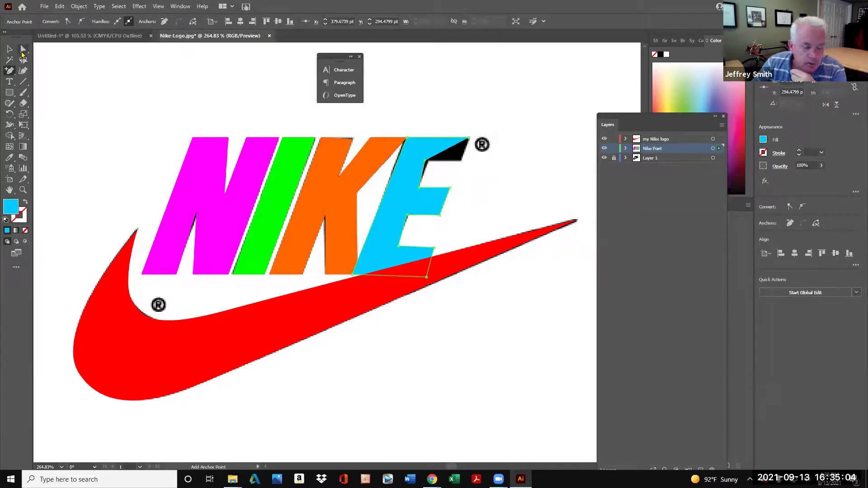
{"action": "mouse_move", "coordinate": [425, 161]}
{"action": "left_mouse_down"}
{"action": "mouse_move", "coordinate": [438, 161]}
{"action": "mouse_move", "coordinate": [429, 159]}
{"action": "left_mouse_up"}
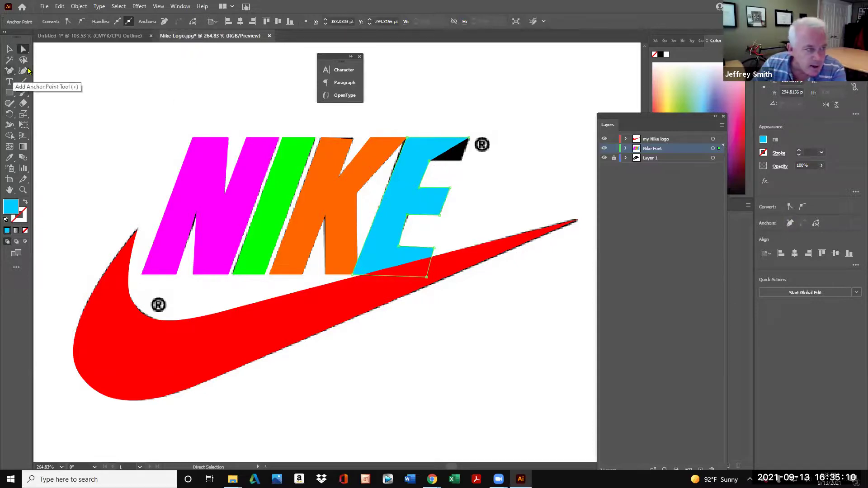
Step: Add anchor points to the E's outline below its upper arm and reposition them to complete the arm's shape
{"action": "left_click", "coordinate": [9, 70]}
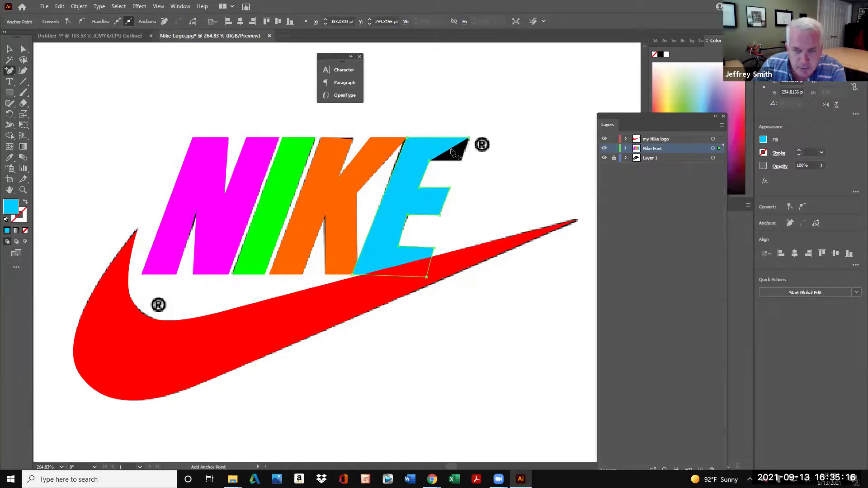
{"action": "scroll", "coordinate": [461, 162], "scroll_direction": "up", "scroll_amount": 1}
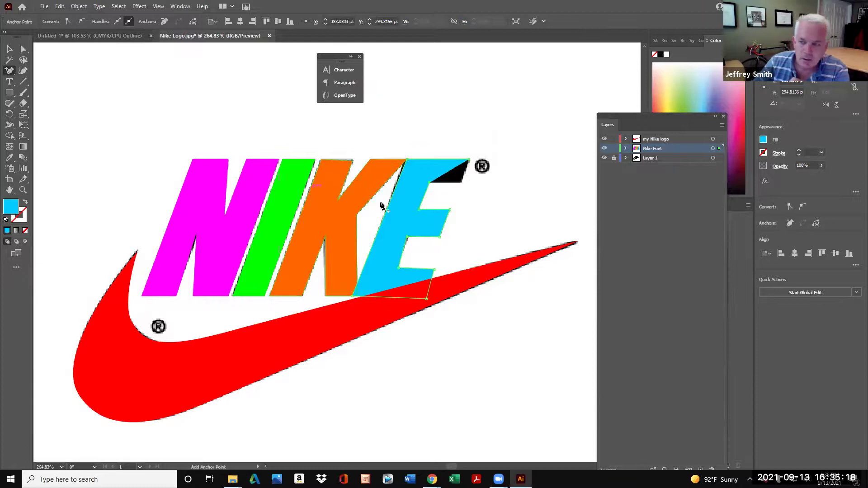
{"action": "scroll", "coordinate": [382, 201], "scroll_direction": "down", "scroll_amount": 1}
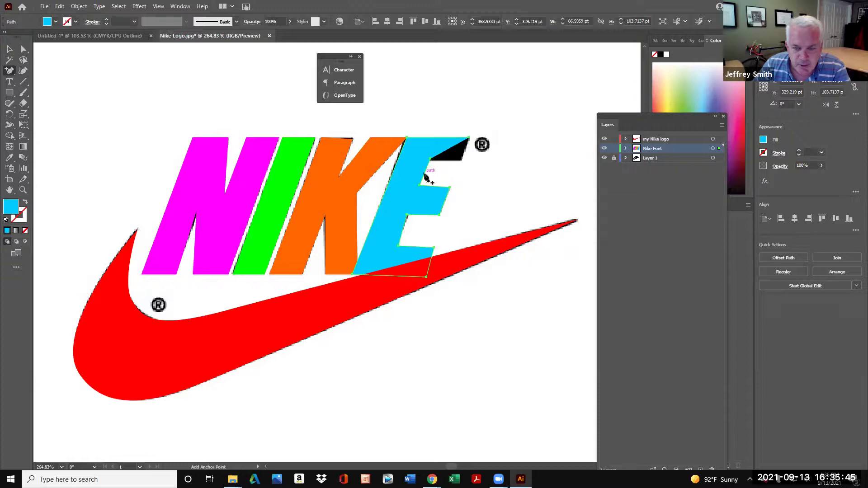
{"action": "left_click", "coordinate": [5, 70]}
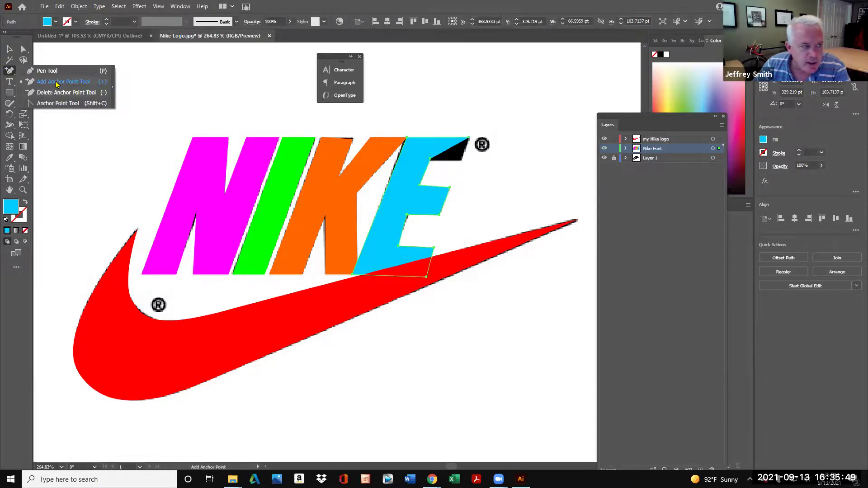
{"action": "left_click", "coordinate": [57, 84]}
{"action": "left_click", "coordinate": [425, 173]}
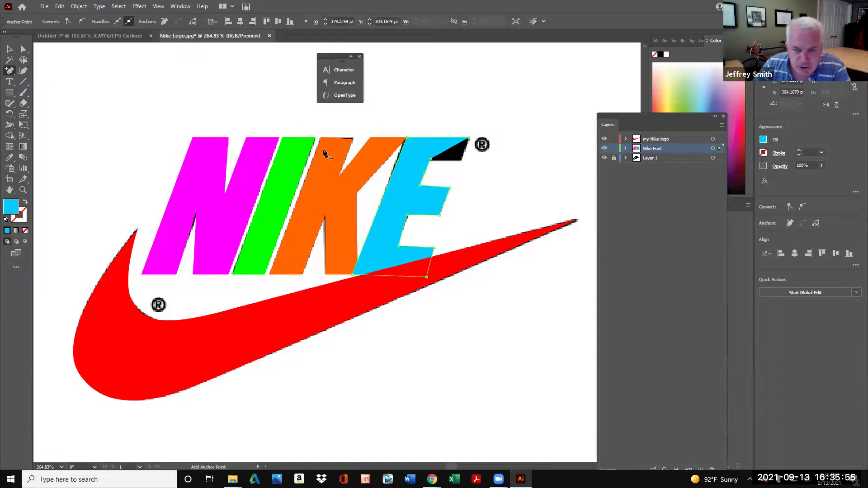
{"action": "left_click", "coordinate": [428, 167]}
{"action": "left_click", "coordinate": [24, 49]}
{"action": "mouse_move", "coordinate": [438, 158]}
{"action": "left_mouse_down"}
{"action": "mouse_move", "coordinate": [471, 138]}
{"action": "mouse_move", "coordinate": [429, 166]}
{"action": "mouse_move", "coordinate": [462, 160]}
{"action": "mouse_move", "coordinate": [425, 174]}
{"action": "mouse_move", "coordinate": [431, 159]}
{"action": "left_mouse_up"}
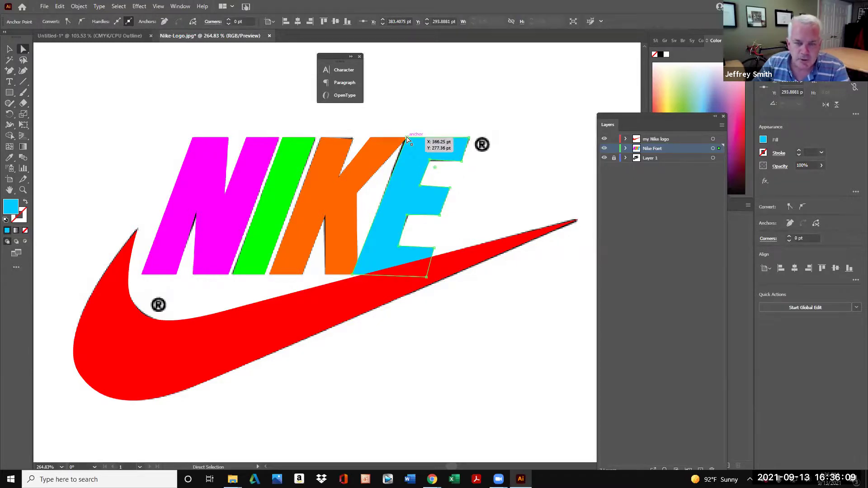
{"action": "left_click_drag", "start_coordinate": [407, 138], "coordinate": [408, 139]}
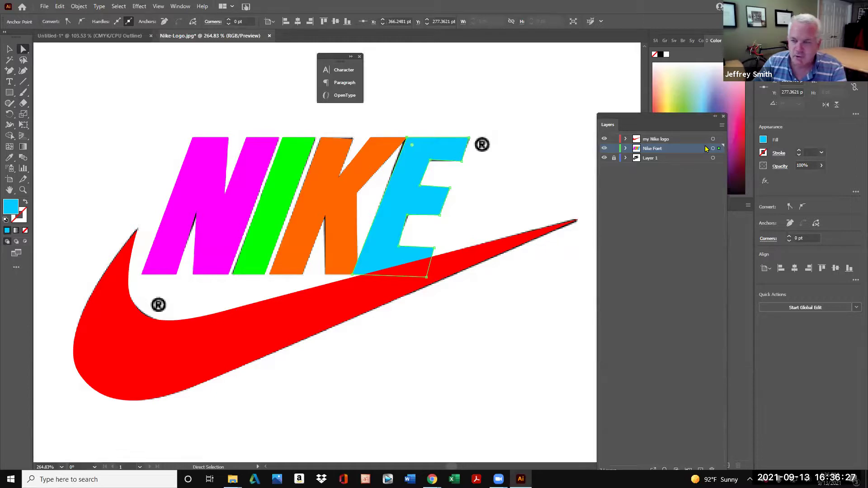
Step: Make my Nike logo the active layer and deselect the artwork
{"action": "left_click", "coordinate": [673, 141]}
{"action": "left_click", "coordinate": [536, 198]}
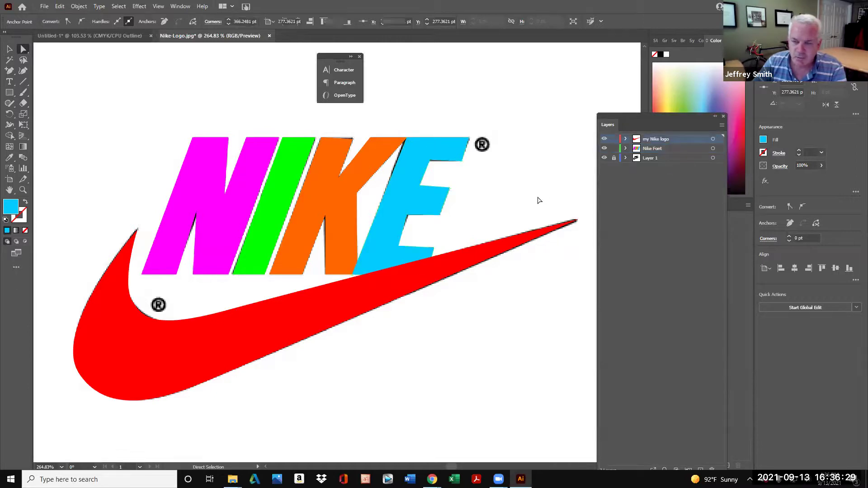
{"action": "mouse_move", "coordinate": [668, 142]}
{"action": "left_mouse_down"}
{"action": "mouse_move", "coordinate": [665, 153]}
{"action": "mouse_move", "coordinate": [659, 137]}
{"action": "left_mouse_up"}
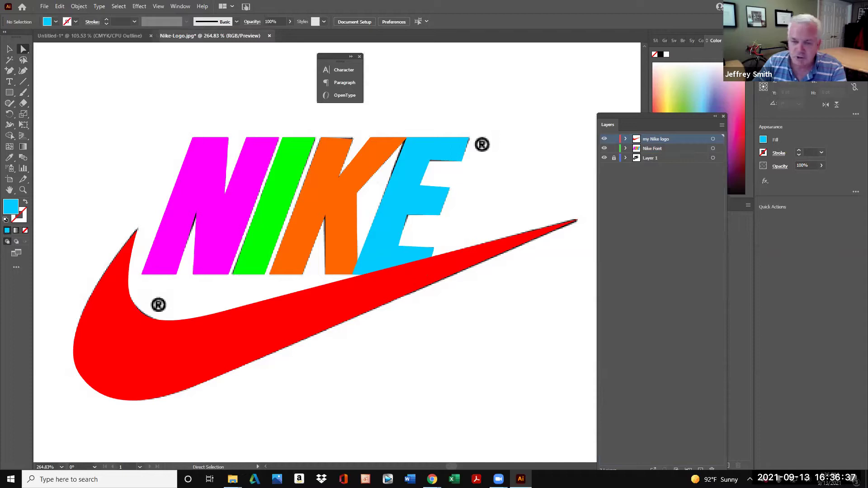
Step: Try to save the artwork as an Adobe PDF named Nike-Logo directly in This PC
{"action": "left_click", "coordinate": [45, 7]}
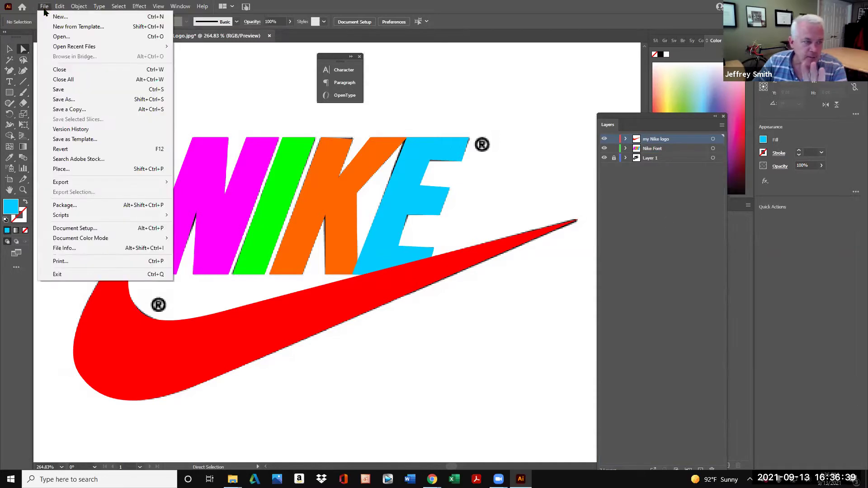
{"action": "left_click", "coordinate": [76, 101]}
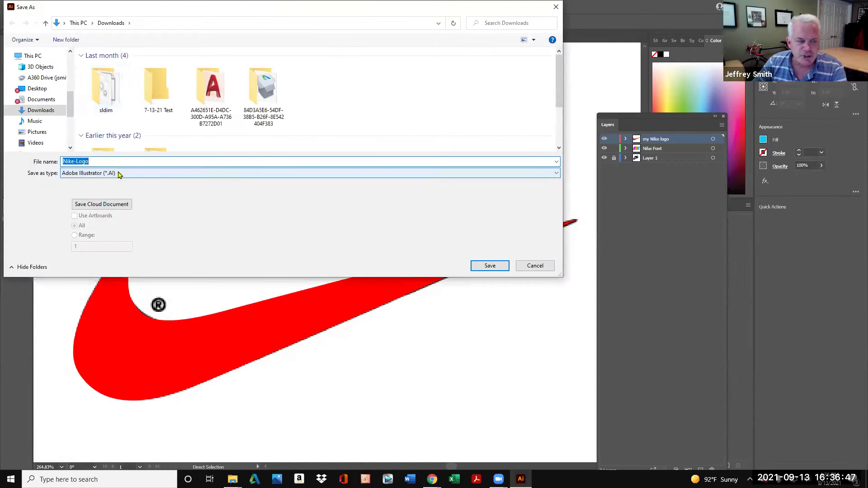
{"action": "left_click", "coordinate": [119, 174]}
{"action": "left_click", "coordinate": [121, 194]}
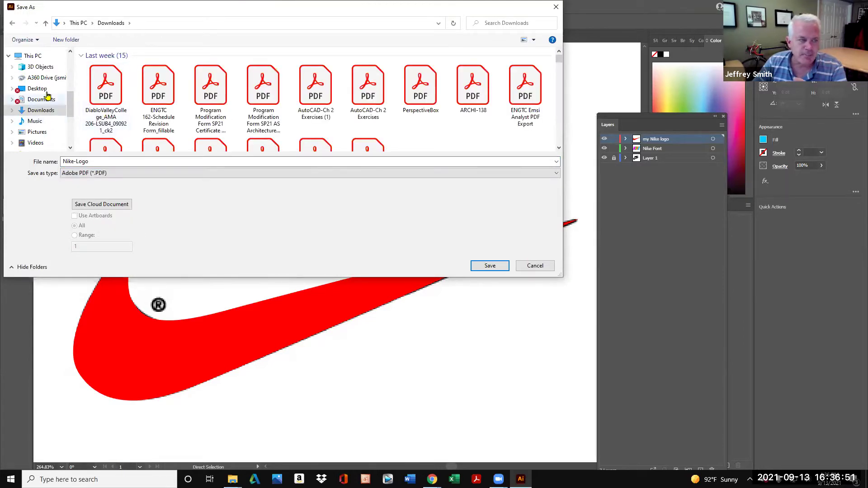
{"action": "left_click", "coordinate": [75, 26]}
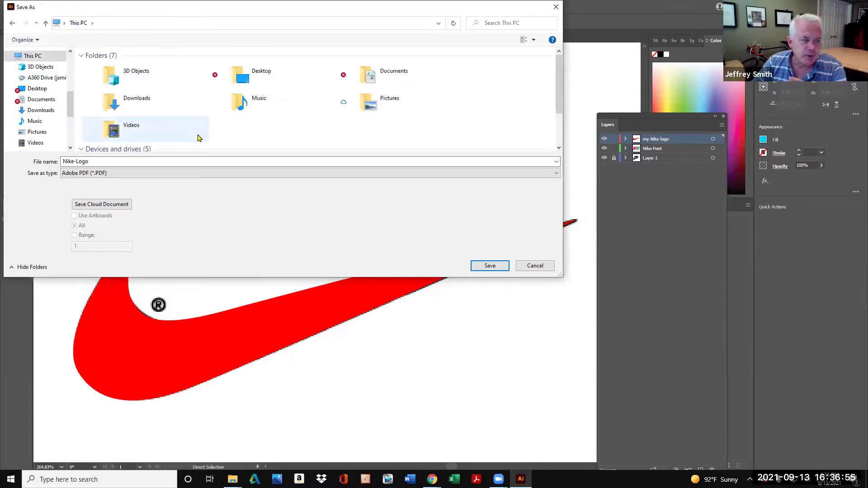
{"action": "left_click", "coordinate": [140, 174]}
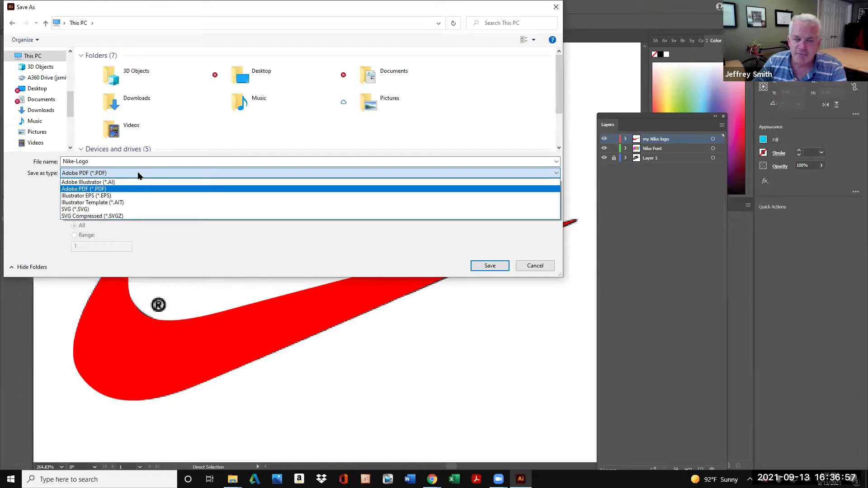
{"action": "left_click", "coordinate": [490, 268]}
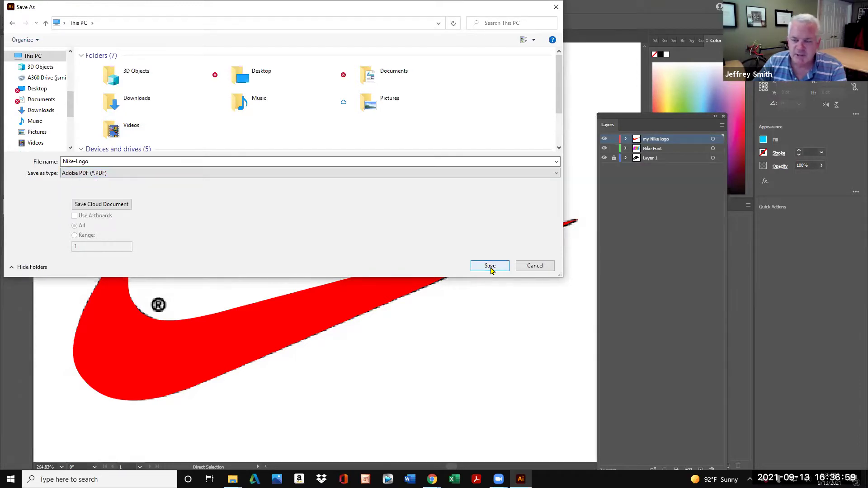
{"action": "left_click", "coordinate": [491, 268]}
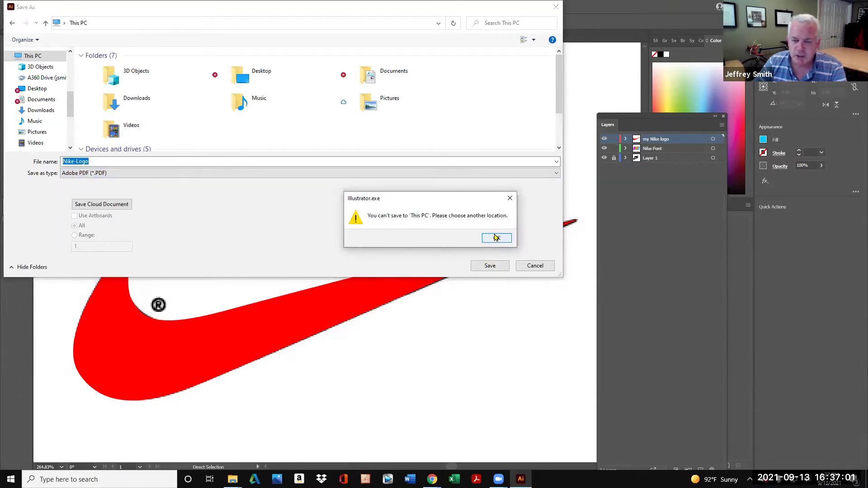
{"action": "left_click", "coordinate": [496, 237]}
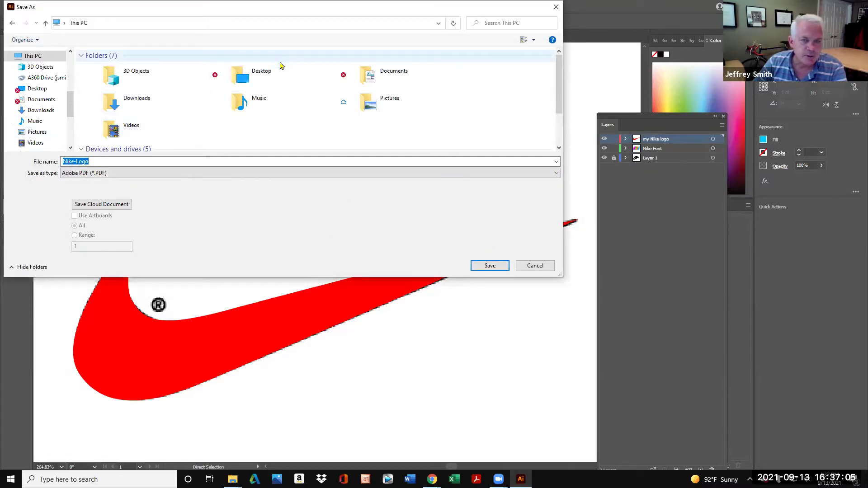
Step: Choose the Pictures folder for the Nike-Logo PDF, examine the general PDF export options, and cancel the save
{"action": "double_click", "coordinate": [380, 108]}
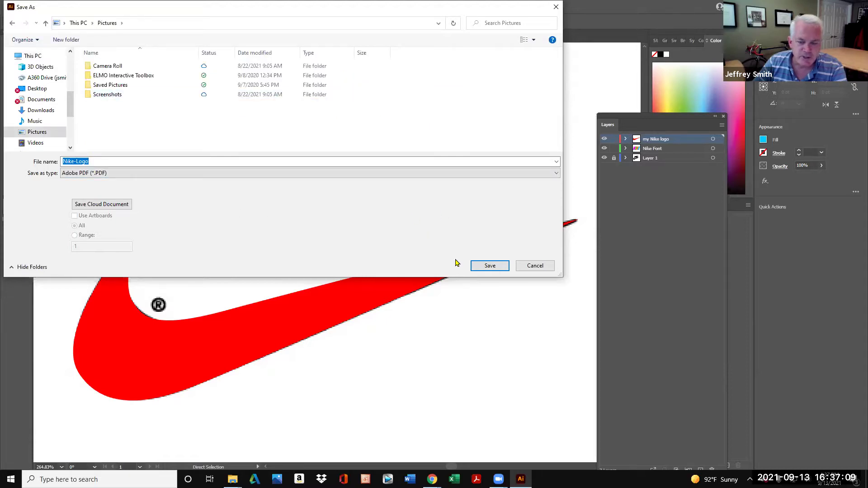
{"action": "left_click", "coordinate": [489, 267]}
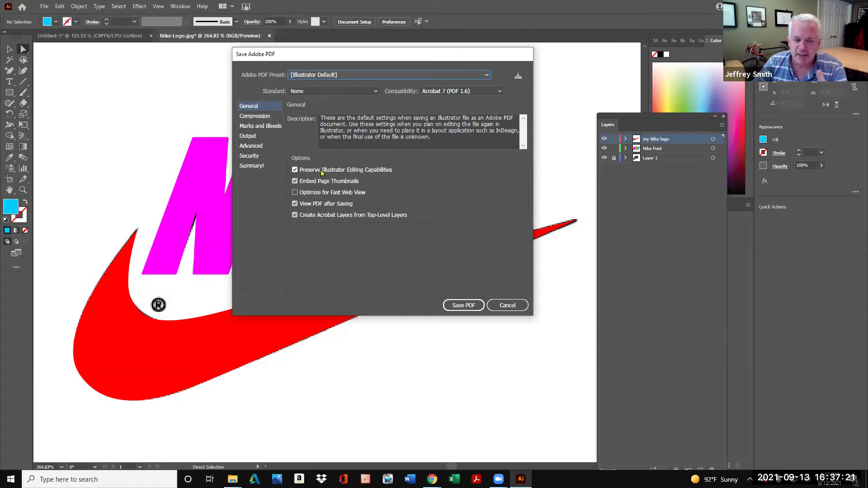
{"action": "left_click", "coordinate": [518, 306]}
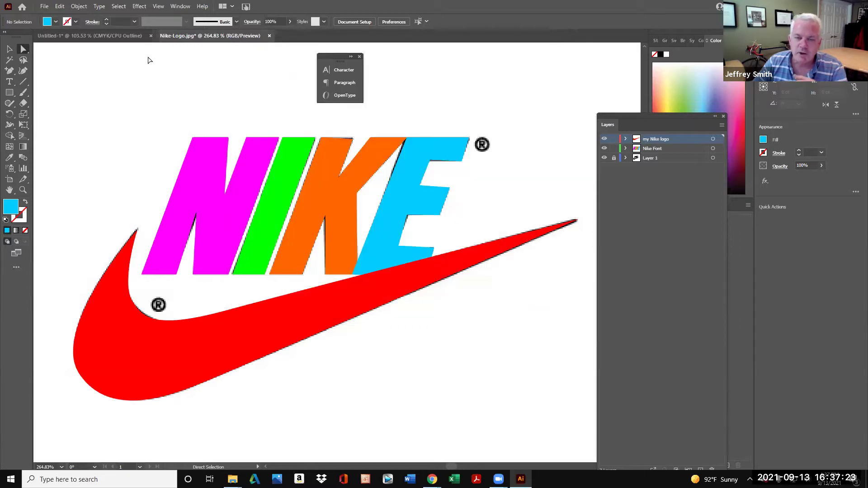
Step: Start saving Nike-Logo under a new format, choose Adobe Illustrator (*.AI) as the file type, and cancel the save
{"action": "left_click", "coordinate": [45, 6]}
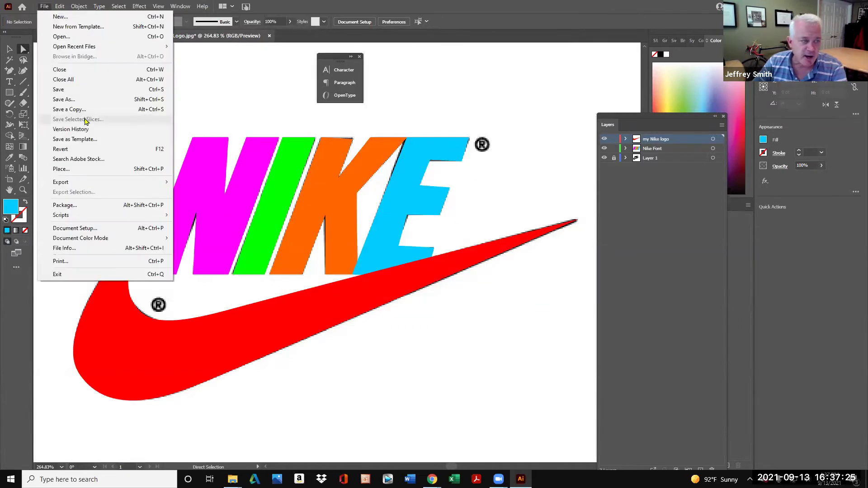
{"action": "left_click", "coordinate": [77, 99]}
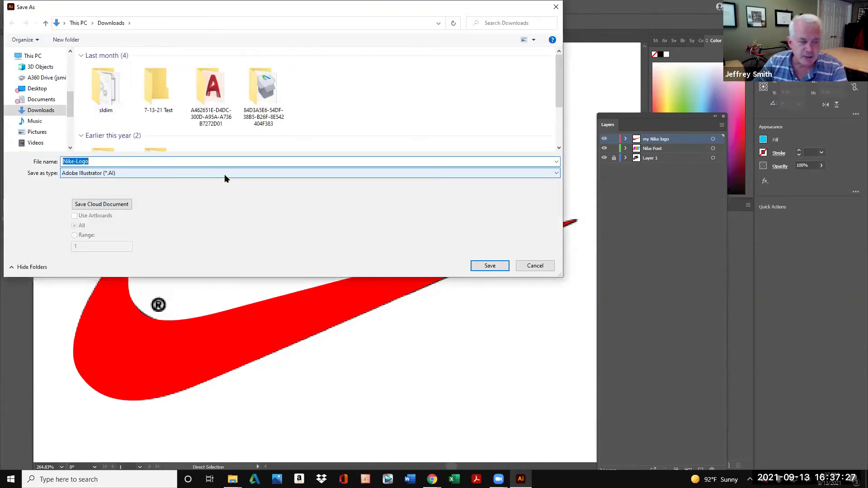
{"action": "left_click", "coordinate": [226, 177]}
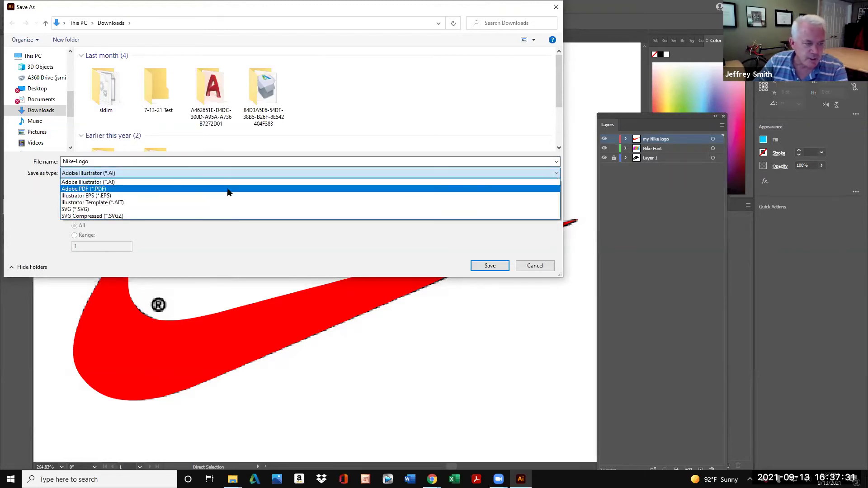
{"action": "left_click", "coordinate": [231, 182]}
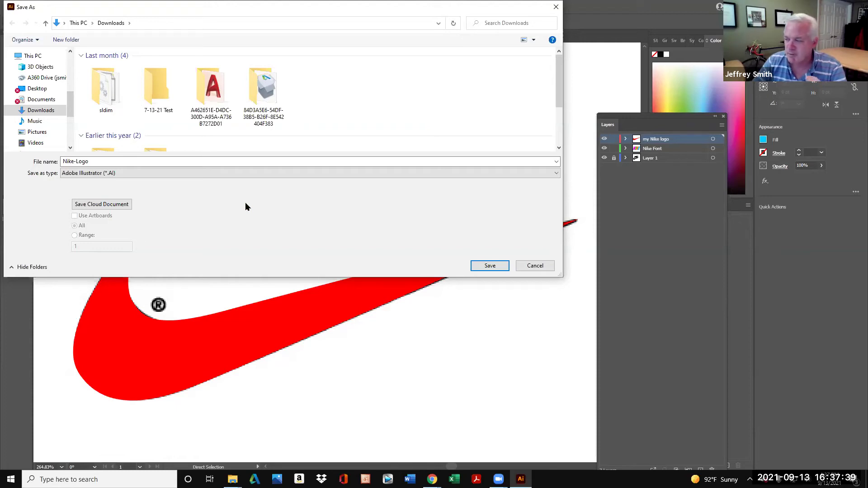
{"action": "left_click", "coordinate": [531, 265]}
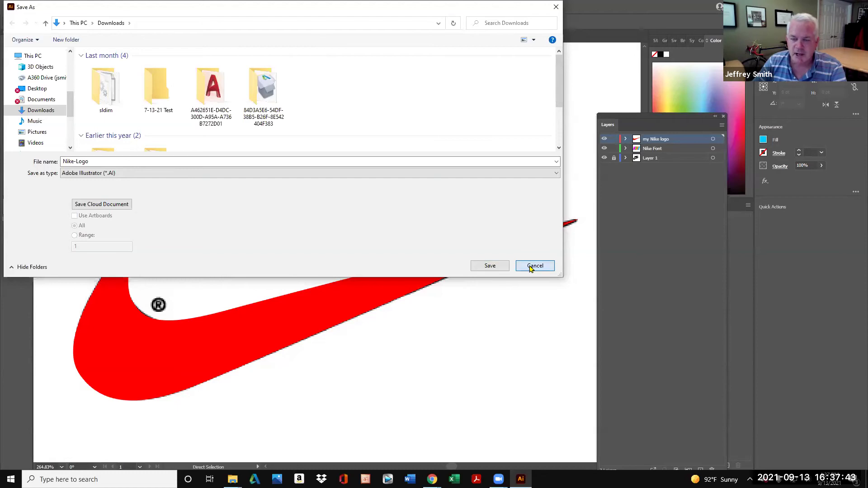